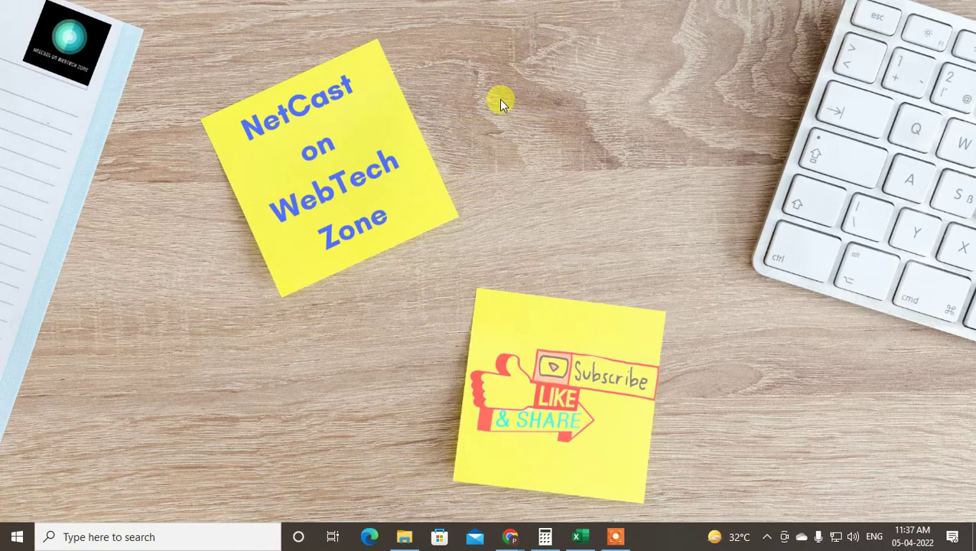
Refresh the desktop twice from its right-click menu.
{"action": "right_click", "coordinate": [463, 102]}
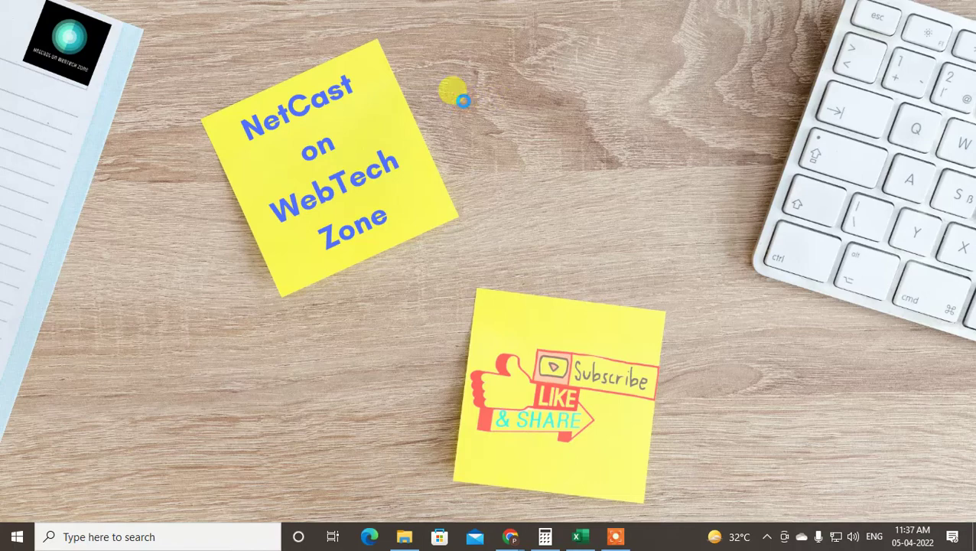
{"action": "left_click", "coordinate": [503, 145]}
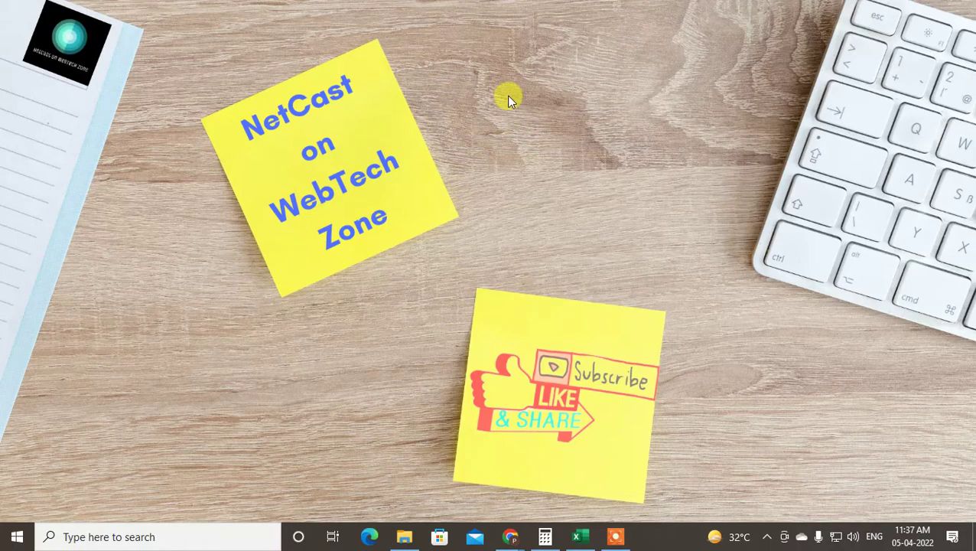
{"action": "right_click", "coordinate": [480, 97]}
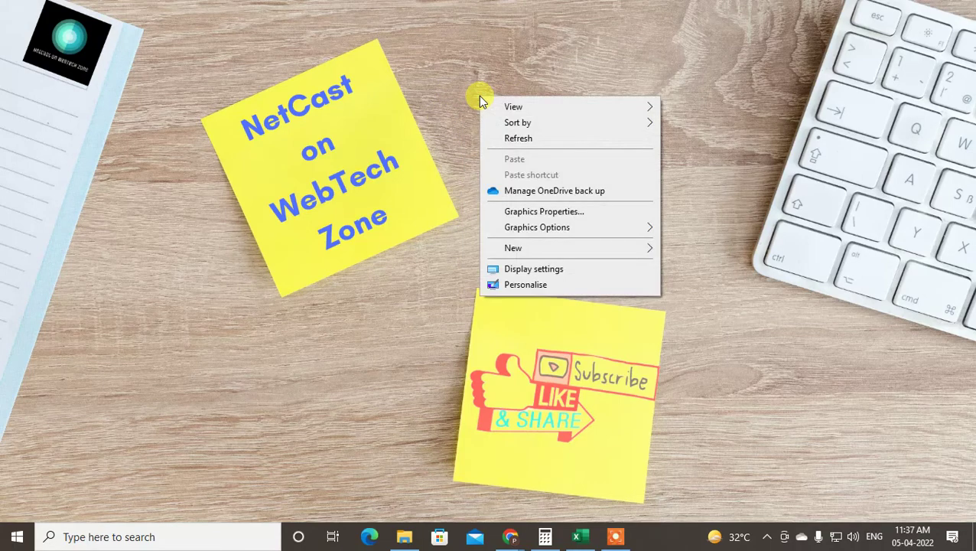
{"action": "left_click", "coordinate": [534, 140]}
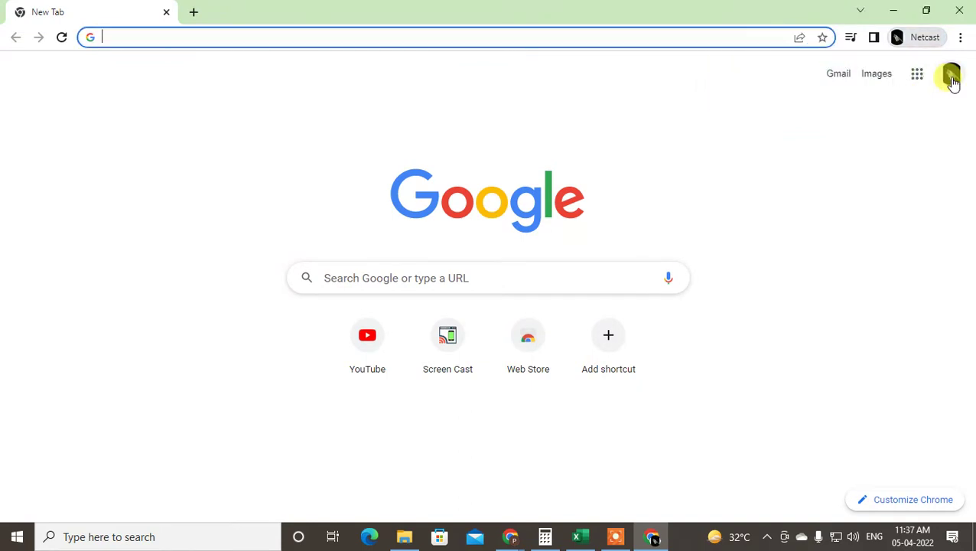
Open Google Drive from the Google apps grid in Chrome.
{"action": "left_click", "coordinate": [950, 77]}
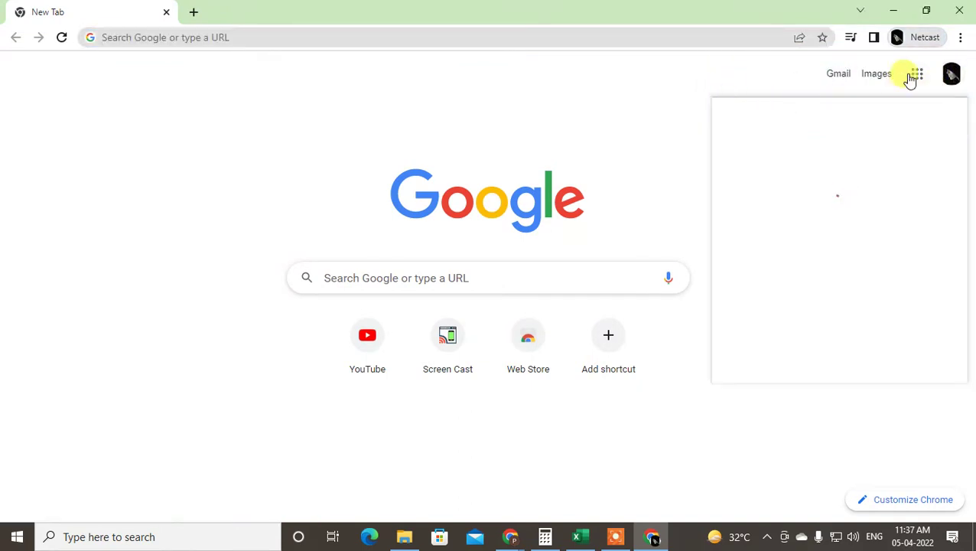
{"action": "left_click", "coordinate": [917, 74]}
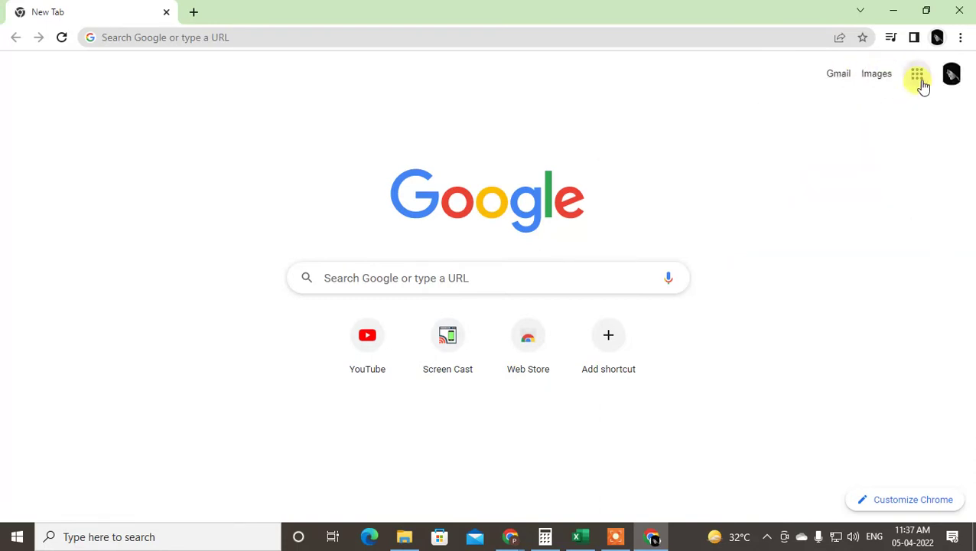
{"action": "left_click", "coordinate": [920, 81]}
{"action": "left_click", "coordinate": [910, 337]}
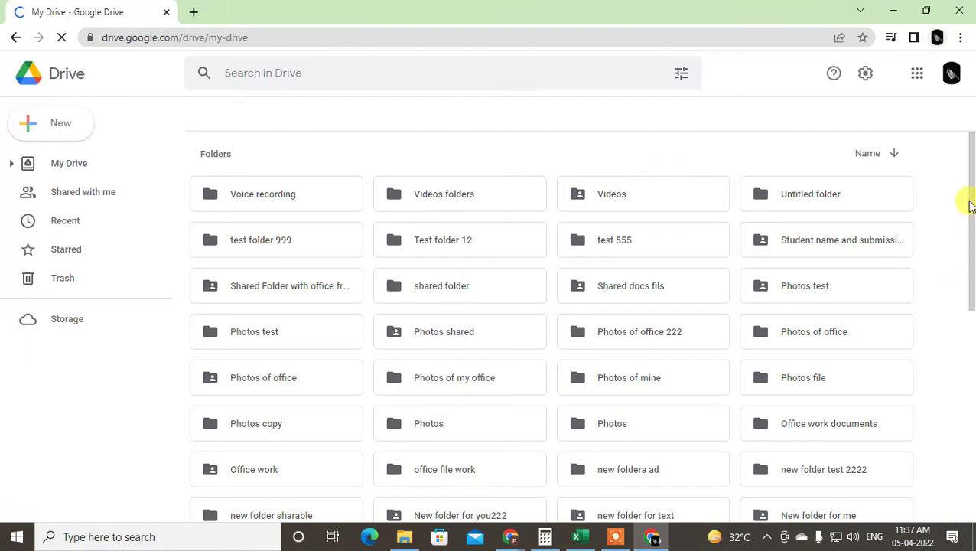
Show My Drive and select all 50 items with Ctrl+A, then close the more-actions menu.
{"action": "scroll", "coordinate": [967, 211], "scroll_direction": "down", "scroll_amount": 3}
{"action": "left_click_drag", "start_coordinate": [970, 268], "coordinate": [970, 111]}
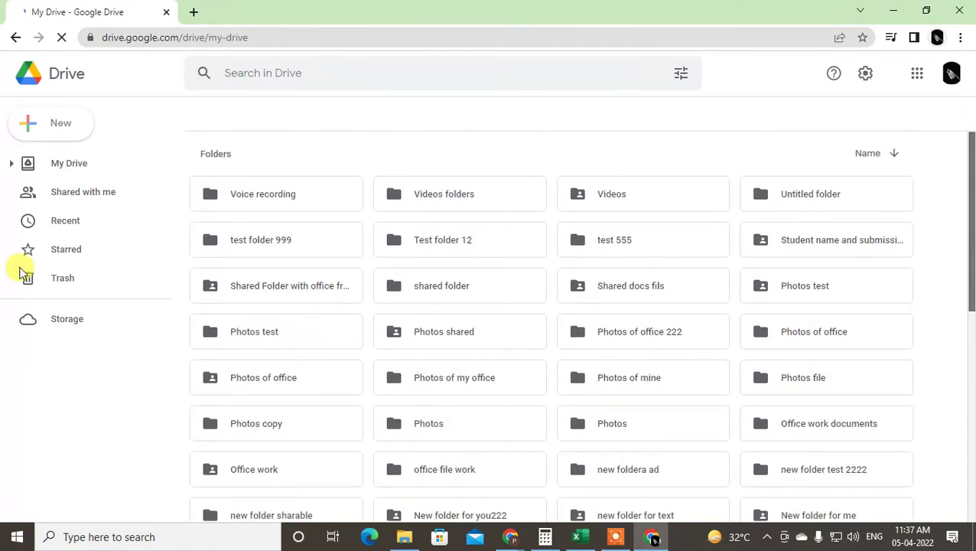
{"action": "left_click", "coordinate": [68, 167]}
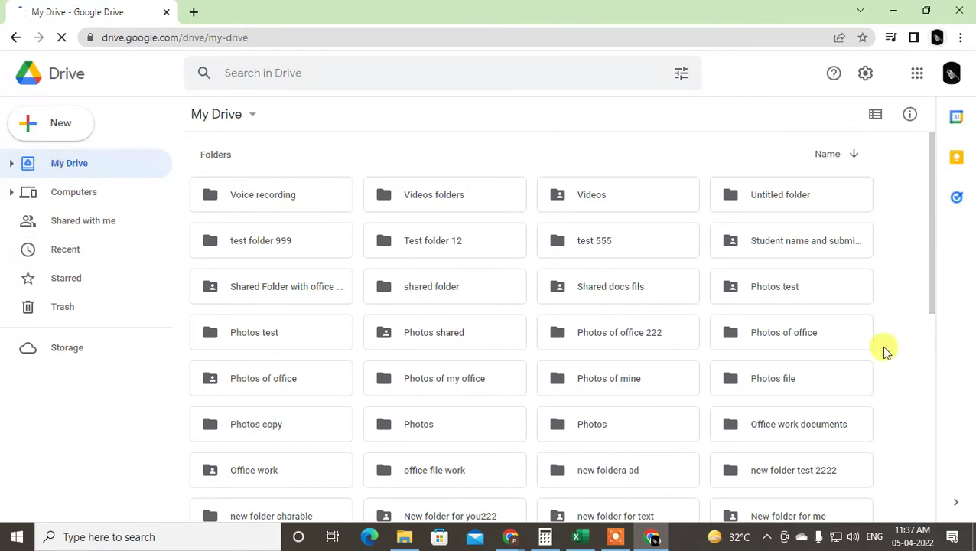
{"action": "scroll", "coordinate": [933, 170], "scroll_direction": "down", "scroll_amount": 3}
{"action": "left_click_drag", "start_coordinate": [932, 359], "coordinate": [932, 452]}
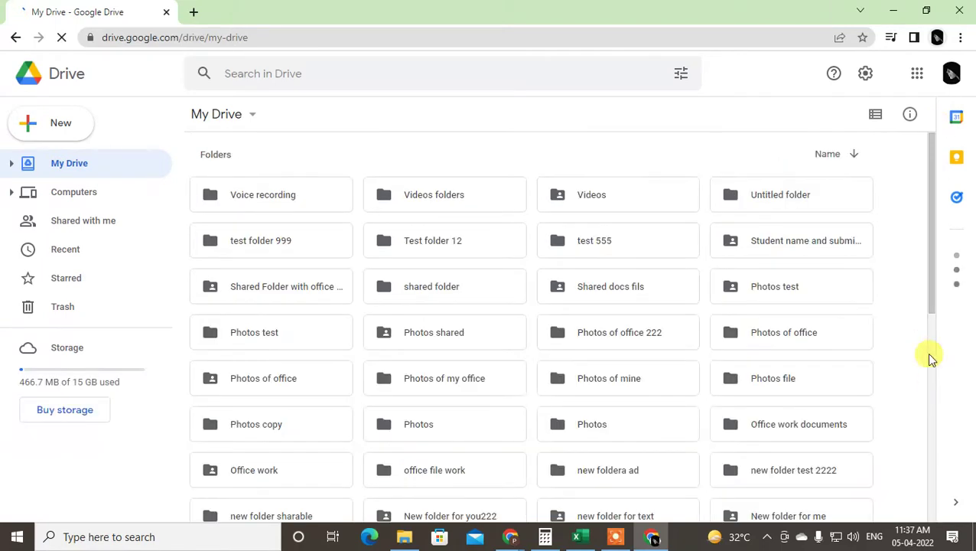
{"action": "left_click", "coordinate": [308, 201]}
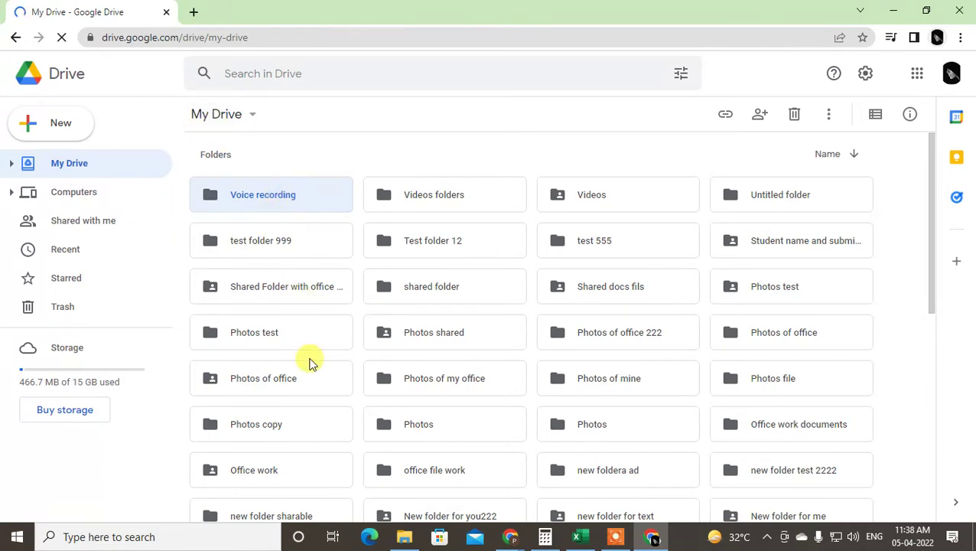
{"action": "key", "text": "ctrl+a"}
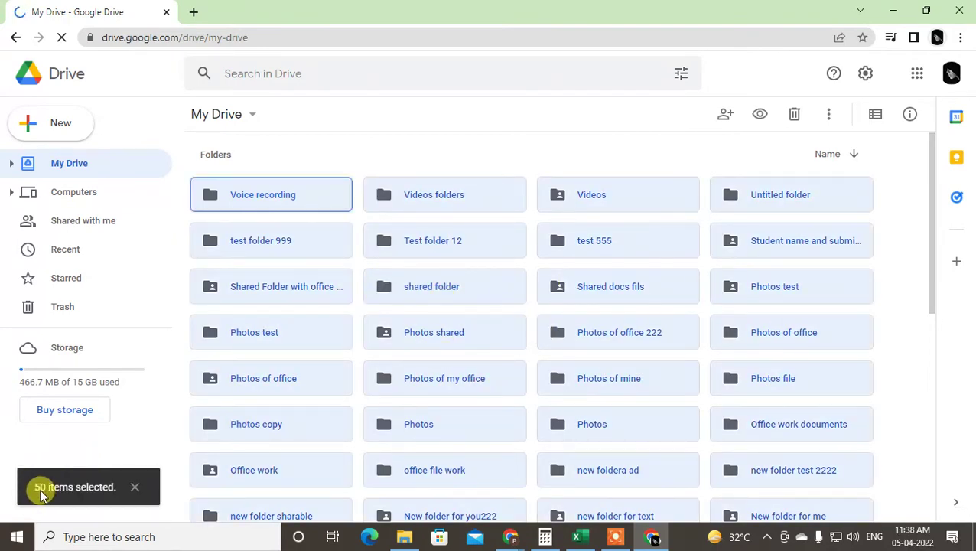
{"action": "left_click", "coordinate": [828, 116]}
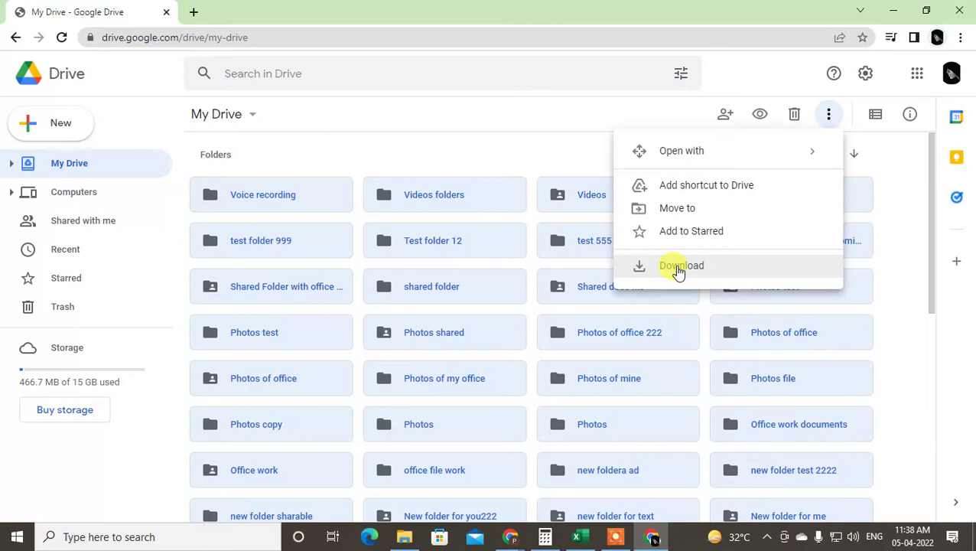
{"action": "left_click", "coordinate": [294, 131]}
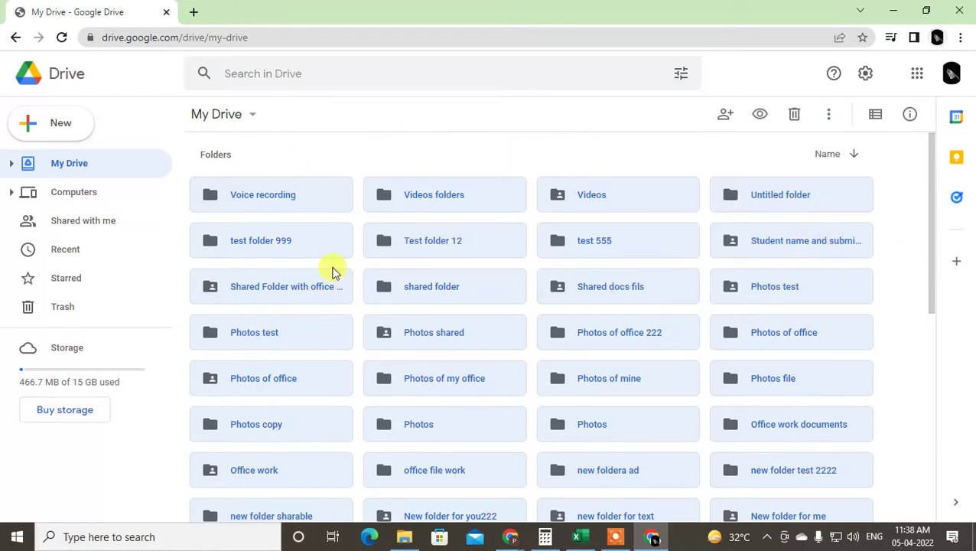
Select several My Drive folders, including shared office, Voice recording, Photos test and Photos of my office.
{"action": "left_click", "coordinate": [641, 249]}
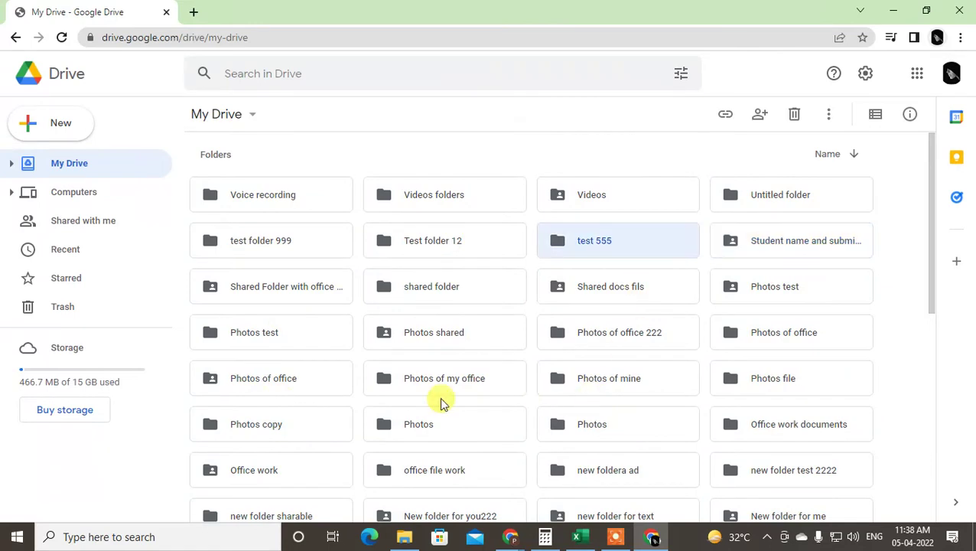
{"action": "left_click", "coordinate": [310, 279]}
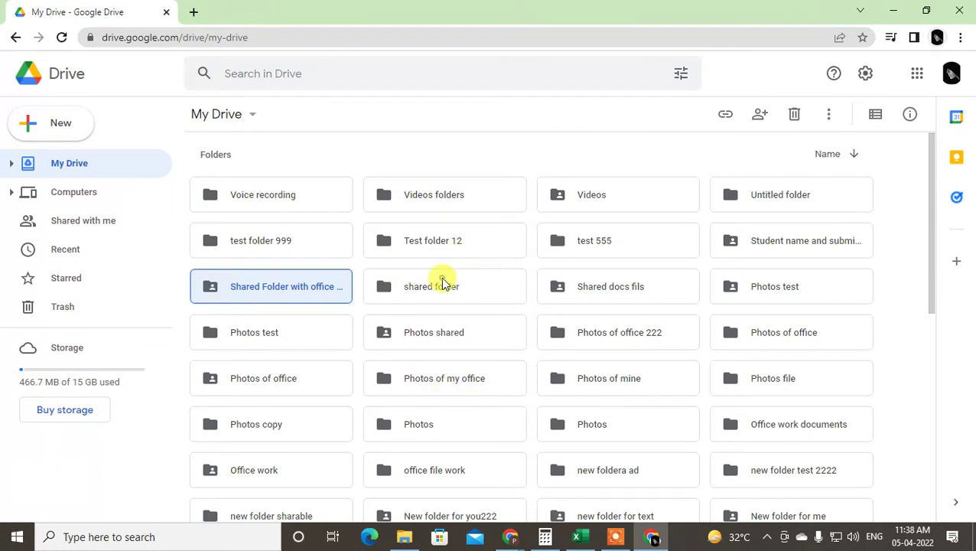
{"action": "left_click", "coordinate": [460, 295]}
{"action": "left_click", "coordinate": [603, 342]}
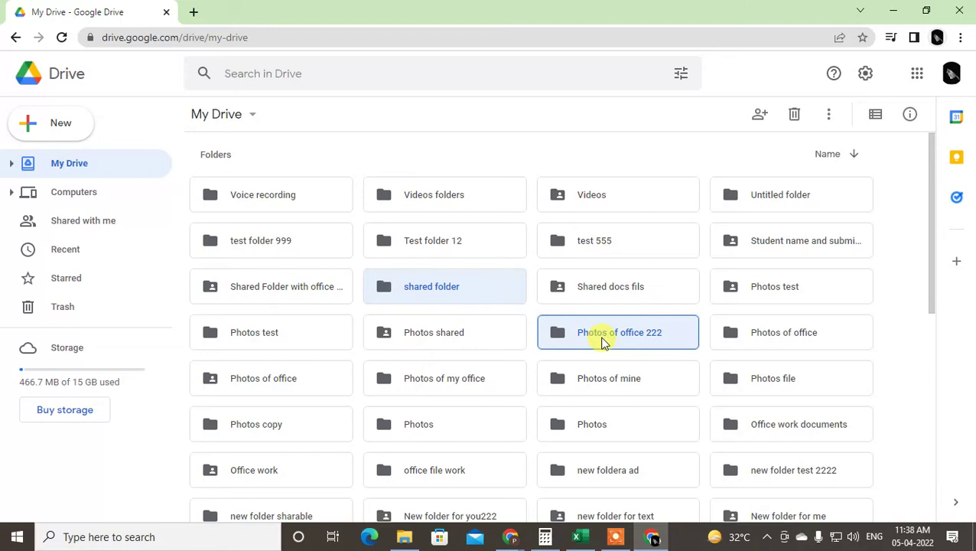
{"action": "left_click", "coordinate": [761, 351], "text": "ctrl"}
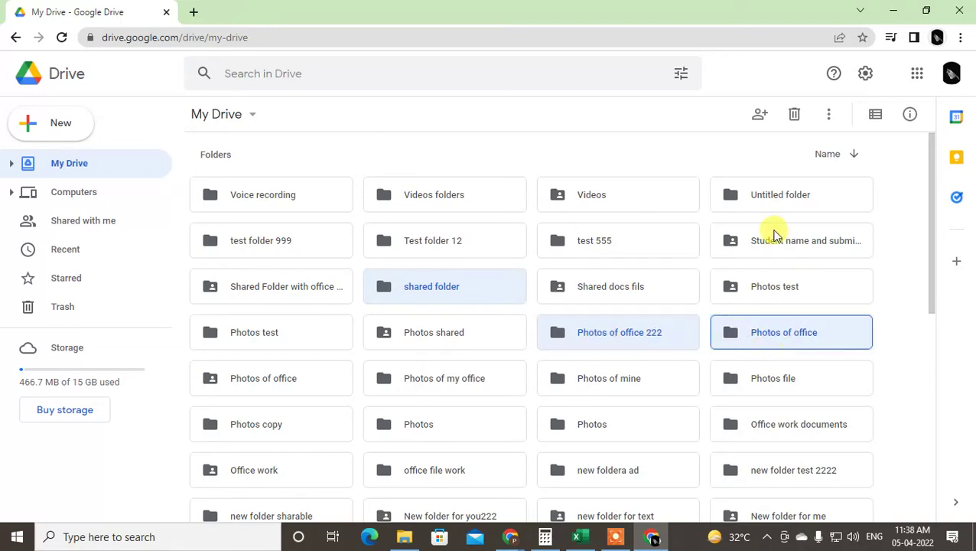
{"action": "left_click", "coordinate": [761, 195], "text": "ctrl"}
{"action": "left_click", "coordinate": [288, 200], "text": "ctrl"}
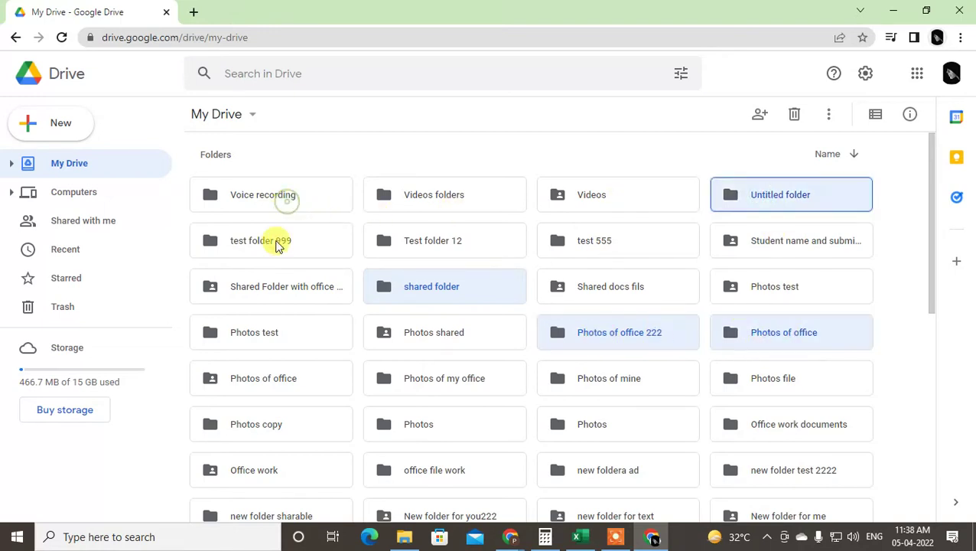
{"action": "left_click", "coordinate": [246, 340], "text": "ctrl"}
{"action": "left_click", "coordinate": [268, 387], "text": "ctrl"}
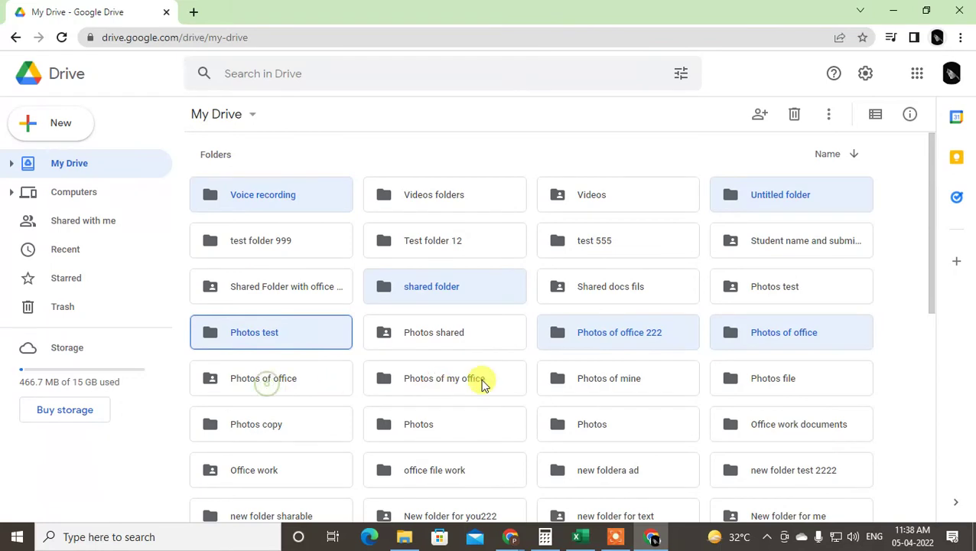
{"action": "left_click", "coordinate": [464, 382], "text": "ctrl"}
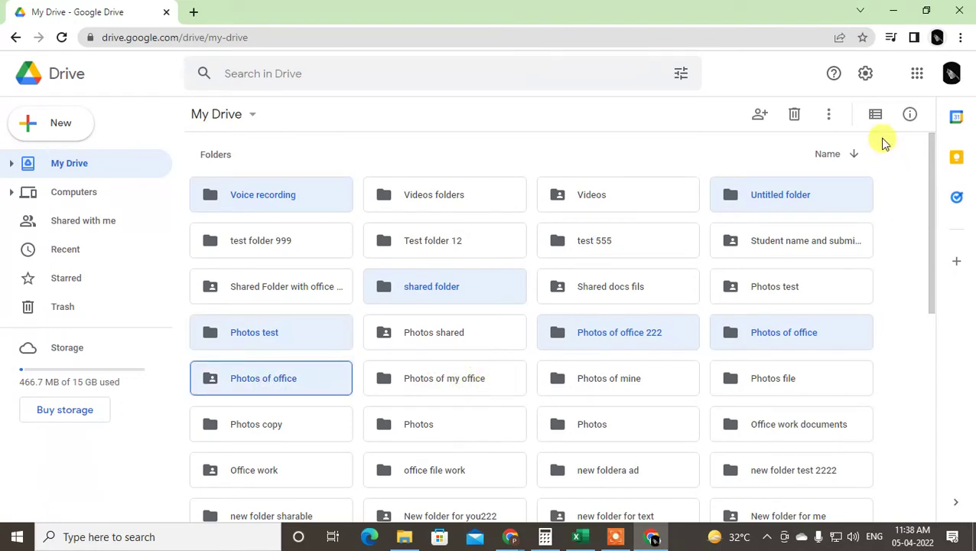
Close the folder actions menu and clear the selection so no folders are selected.
{"action": "left_click", "coordinate": [831, 120]}
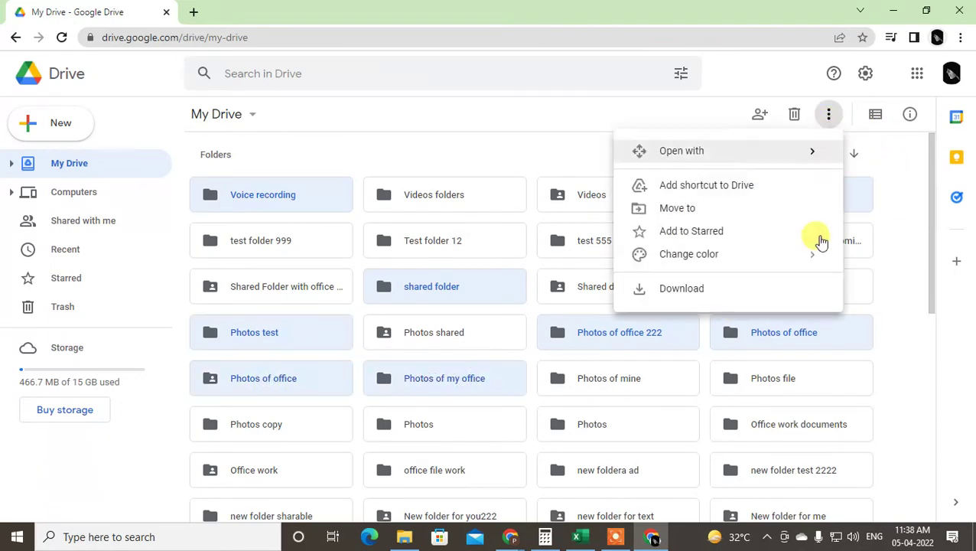
{"action": "left_click", "coordinate": [128, 70]}
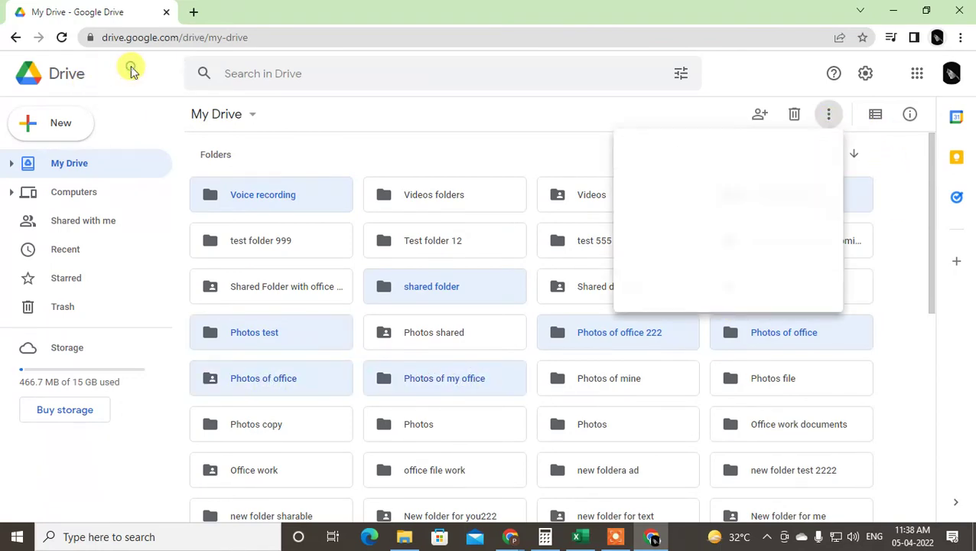
{"action": "left_click", "coordinate": [556, 154]}
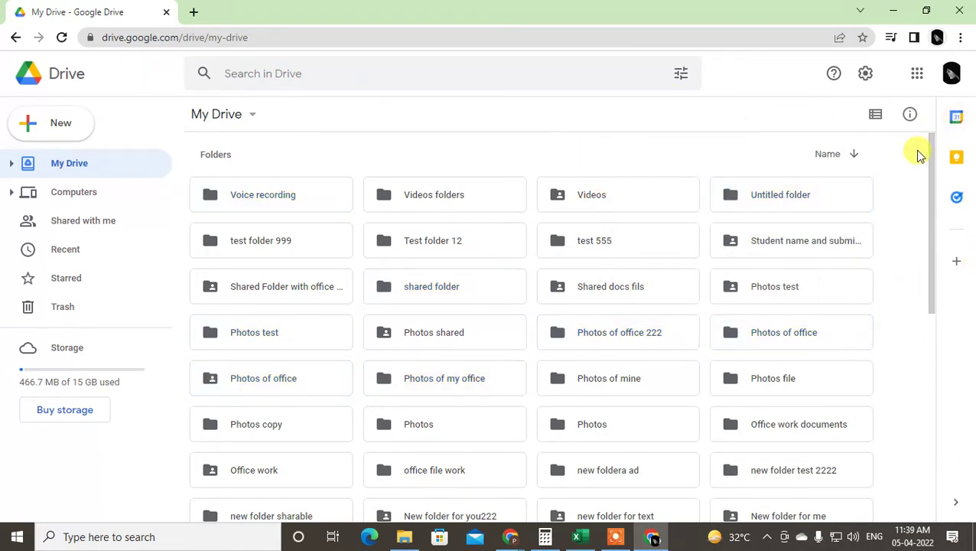
{"action": "left_click_drag", "start_coordinate": [930, 157], "coordinate": [953, 368]}
{"action": "left_click_drag", "start_coordinate": [932, 195], "coordinate": [932, 148]}
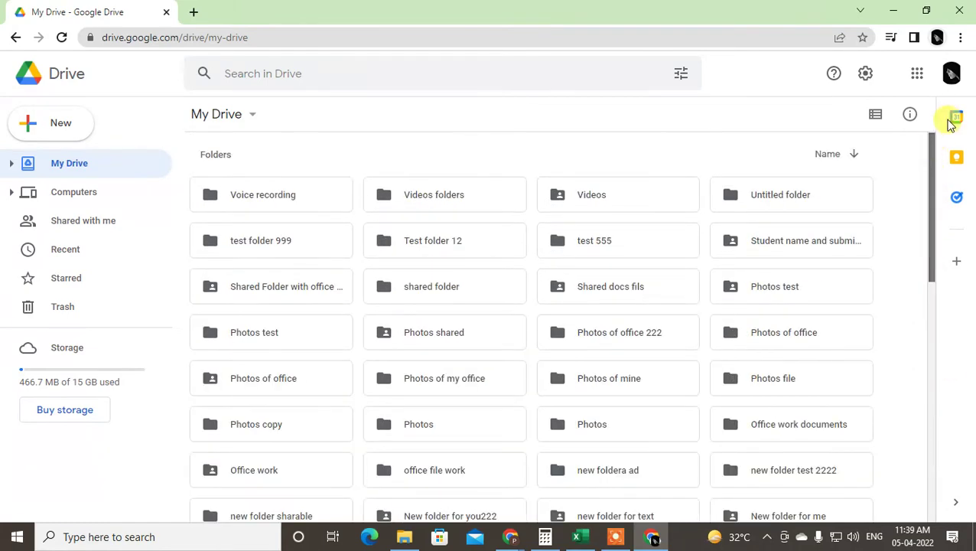
Go to Manage your Google Account, then Data & privacy, down to Download or delete your data.
{"action": "left_click", "coordinate": [952, 76]}
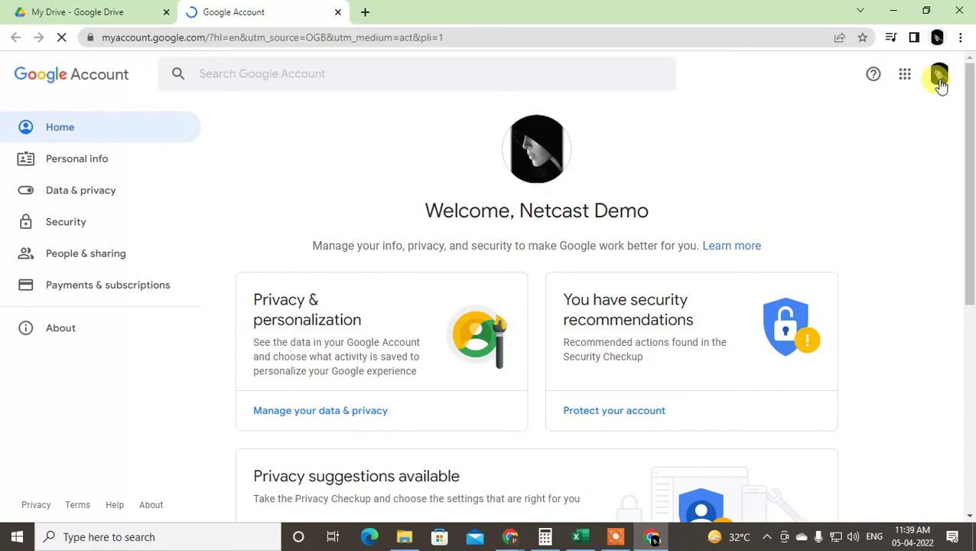
{"action": "left_click", "coordinate": [59, 169]}
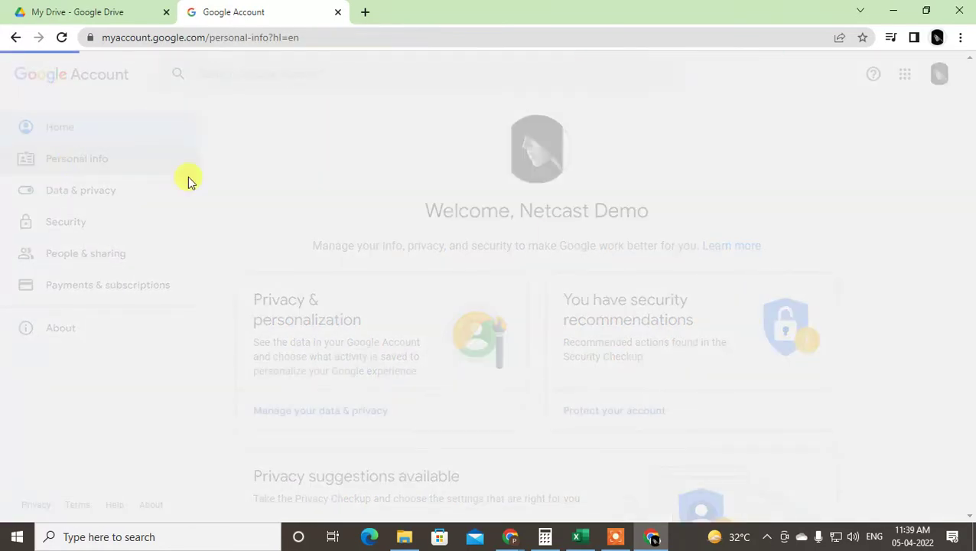
{"action": "scroll", "coordinate": [671, 290], "scroll_direction": "down", "scroll_amount": 5}
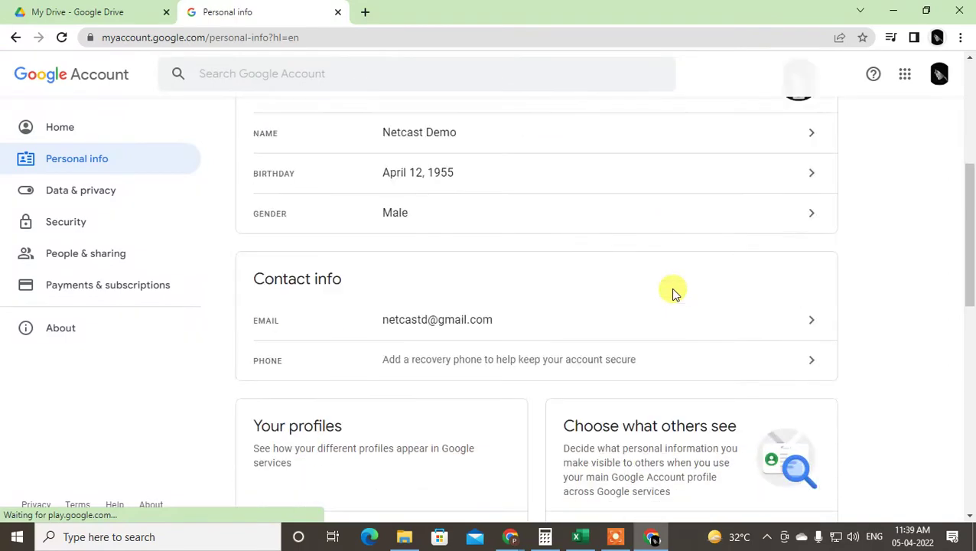
{"action": "scroll", "coordinate": [674, 293], "scroll_direction": "down", "scroll_amount": 10}
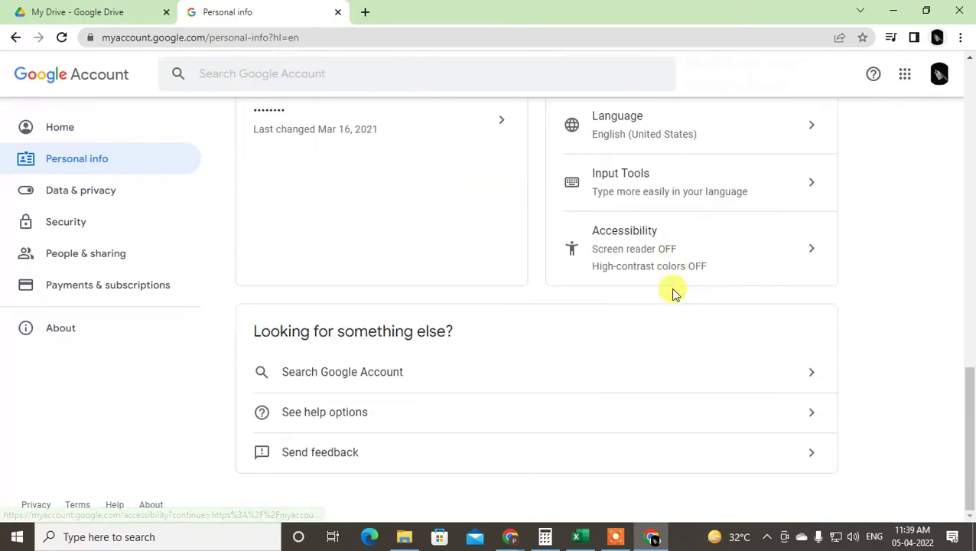
{"action": "scroll", "coordinate": [671, 289], "scroll_direction": "up", "scroll_amount": 15}
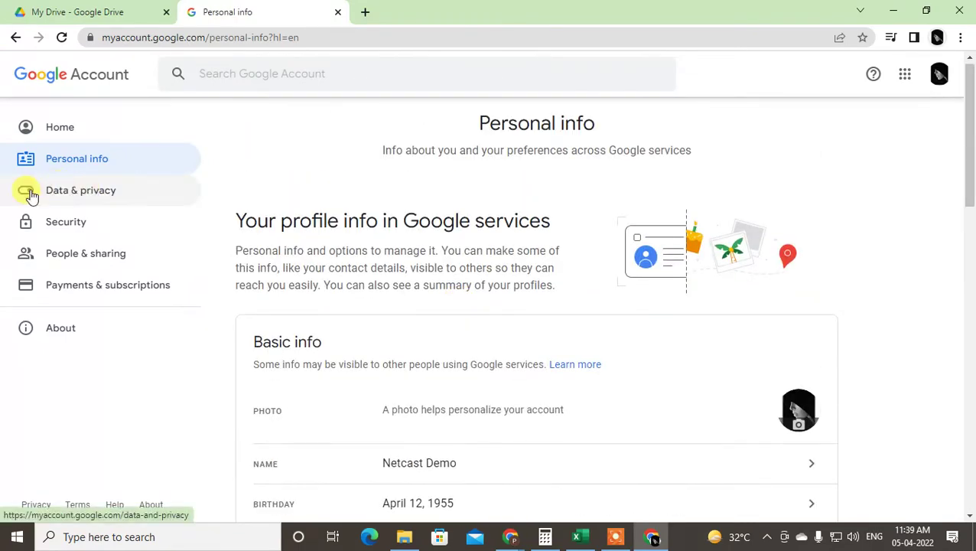
{"action": "left_click", "coordinate": [97, 192]}
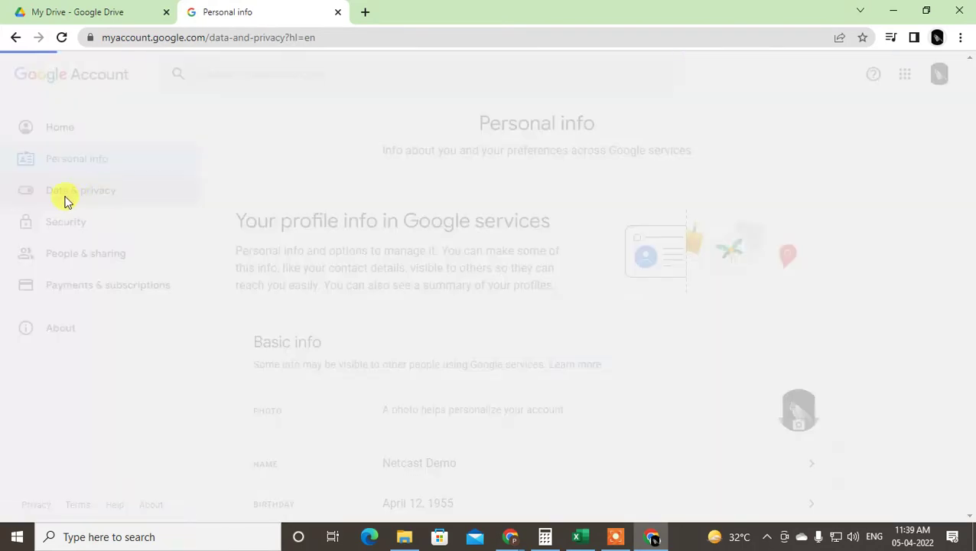
{"action": "scroll", "coordinate": [623, 333], "scroll_direction": "down", "scroll_amount": 4}
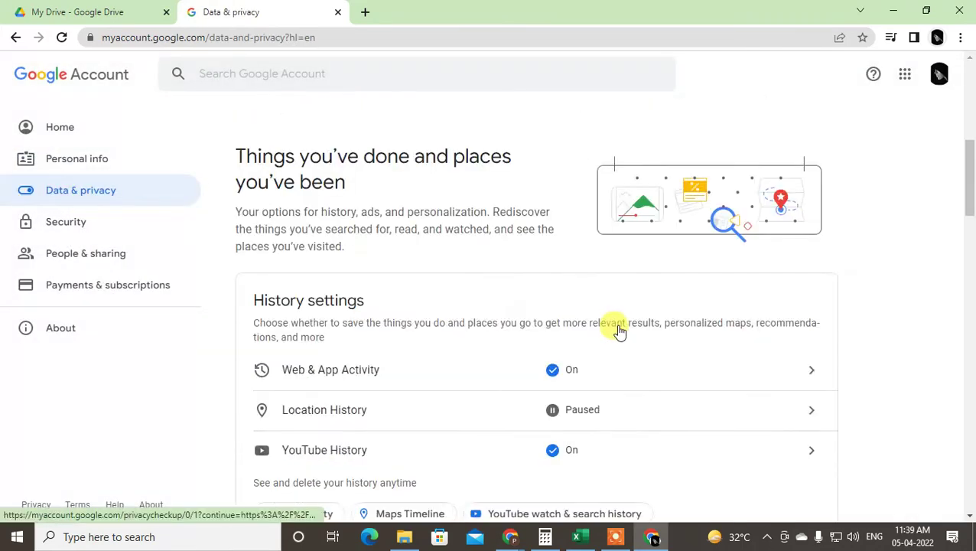
{"action": "scroll", "coordinate": [619, 328], "scroll_direction": "down", "scroll_amount": 7}
{"action": "scroll", "coordinate": [621, 327], "scroll_direction": "up", "scroll_amount": 3}
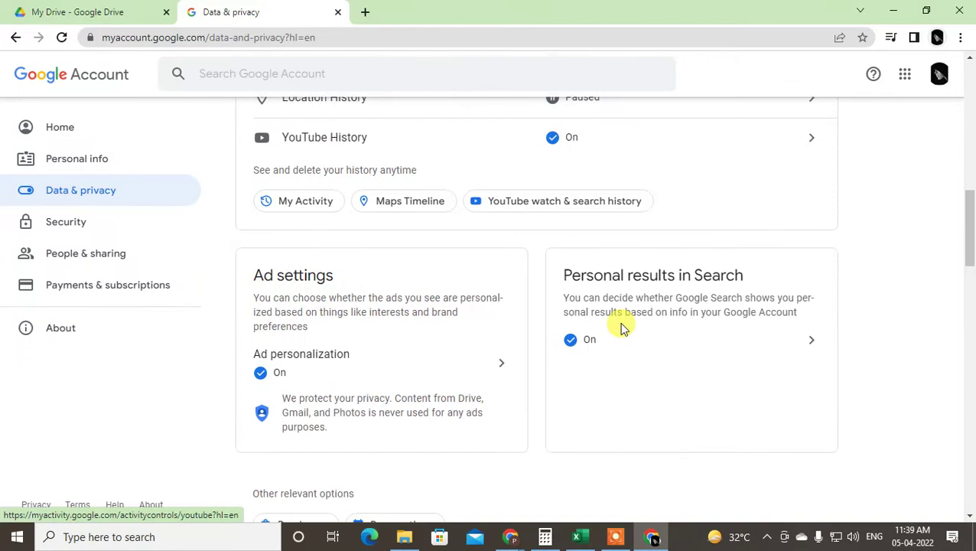
{"action": "scroll", "coordinate": [622, 327], "scroll_direction": "down", "scroll_amount": 10}
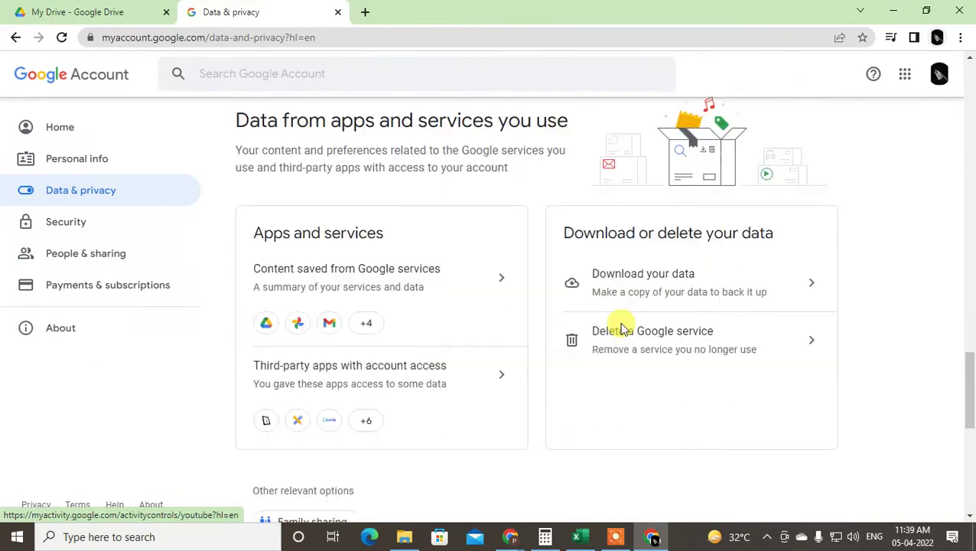
Open Download your data in Google Takeout and review the product list, 43 of 44 selected.
{"action": "left_click", "coordinate": [693, 287]}
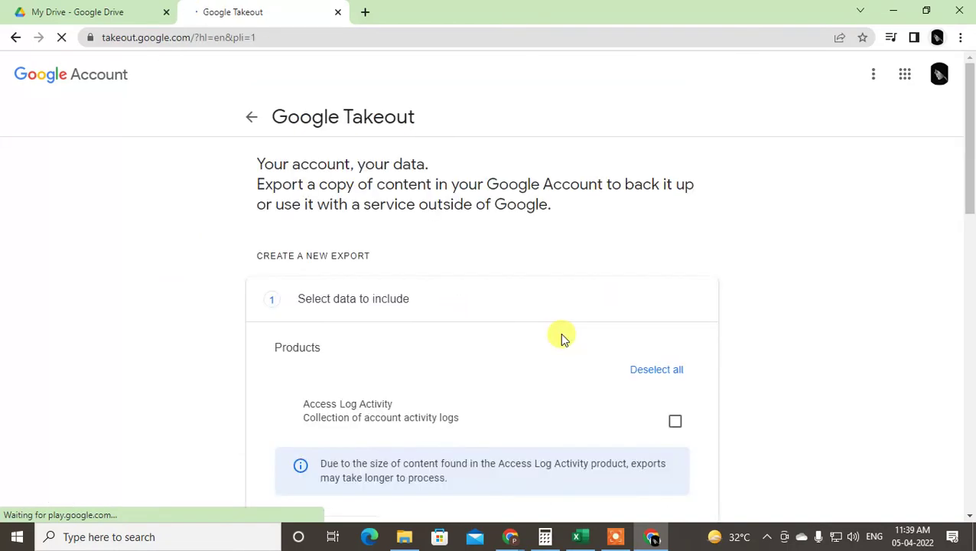
{"action": "scroll", "coordinate": [561, 337], "scroll_direction": "down", "scroll_amount": 6}
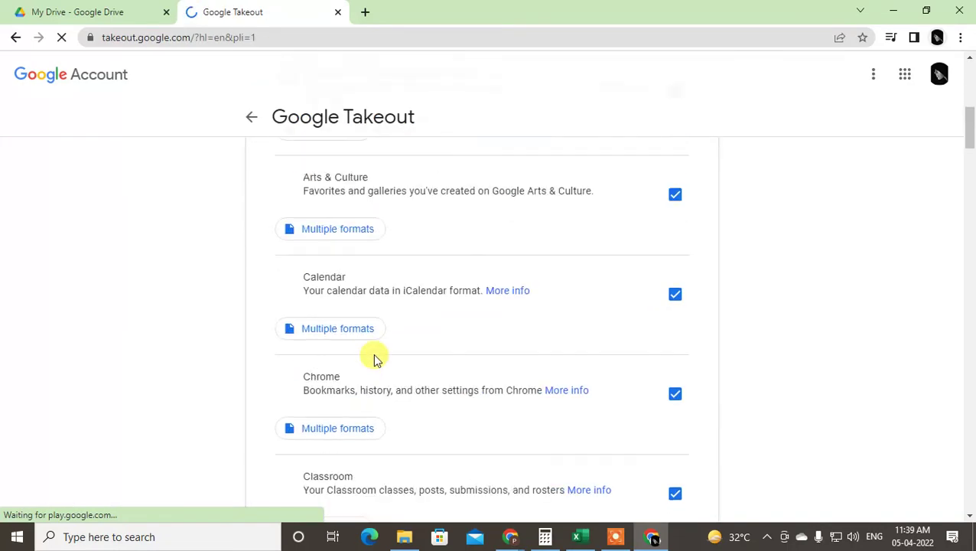
{"action": "scroll", "coordinate": [375, 360], "scroll_direction": "down", "scroll_amount": 6}
{"action": "scroll", "coordinate": [375, 359], "scroll_direction": "up", "scroll_amount": 8}
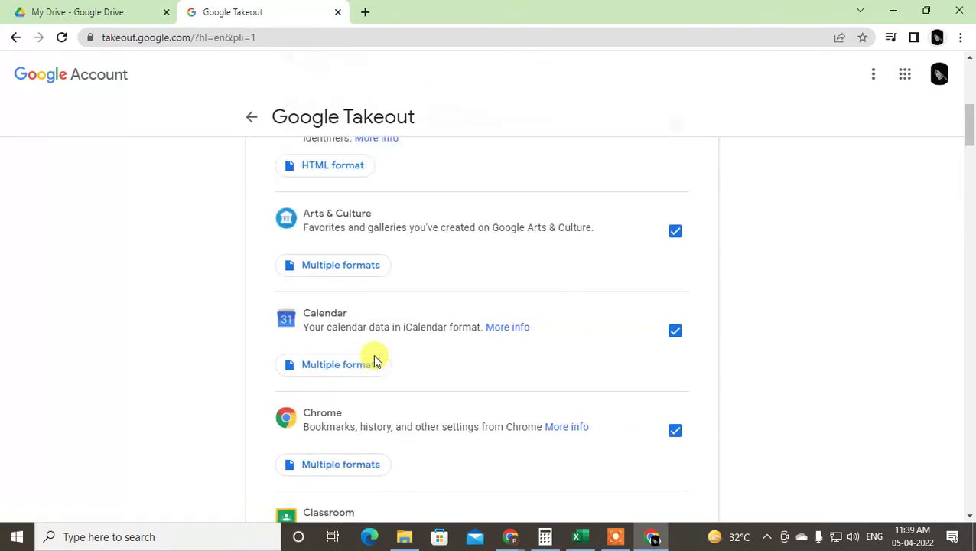
{"action": "scroll", "coordinate": [375, 358], "scroll_direction": "down", "scroll_amount": 8}
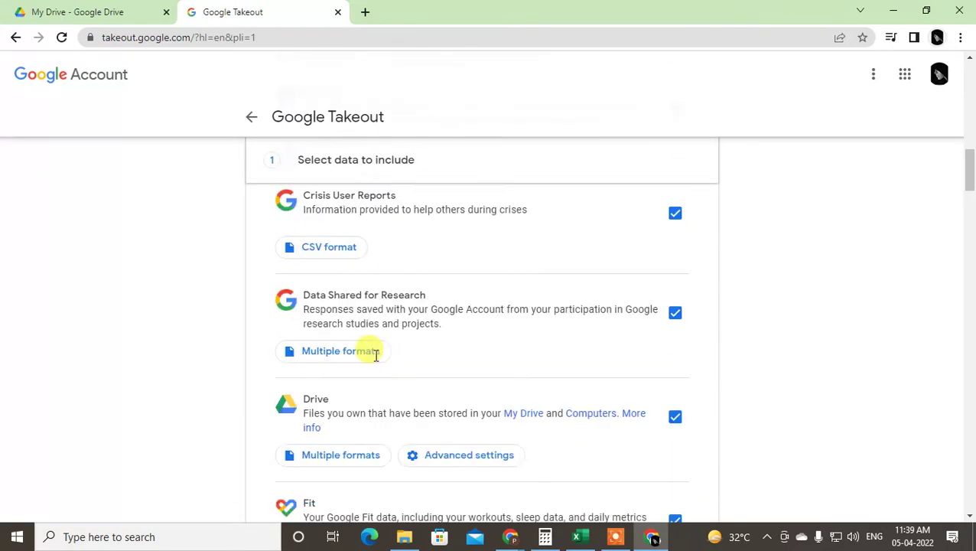
{"action": "scroll", "coordinate": [376, 356], "scroll_direction": "down", "scroll_amount": 5}
{"action": "scroll", "coordinate": [376, 358], "scroll_direction": "up", "scroll_amount": 10}
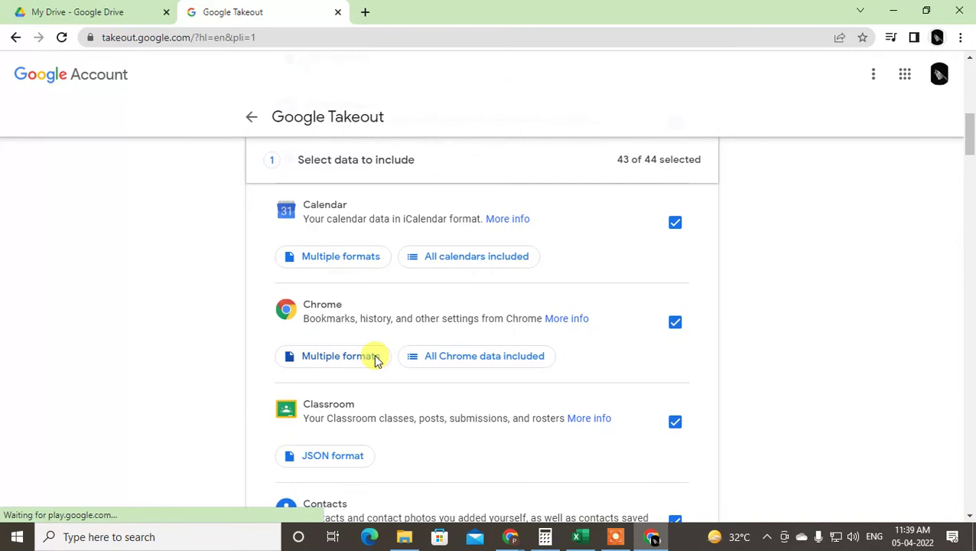
{"action": "scroll", "coordinate": [372, 360], "scroll_direction": "up", "scroll_amount": 5}
{"action": "scroll", "coordinate": [763, 291], "scroll_direction": "up", "scroll_amount": 2}
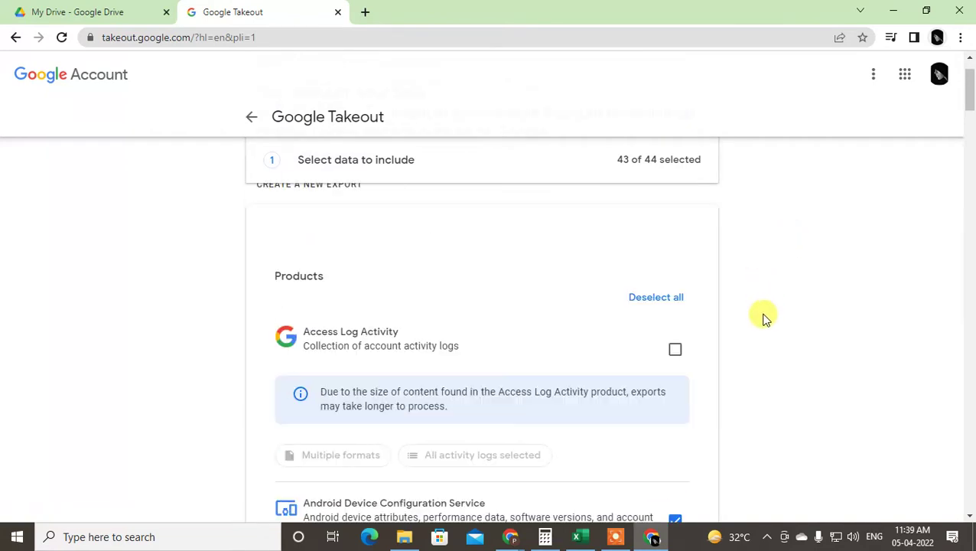
Deselect all products, then tick Drive so only 1 of 44 is selected.
{"action": "left_click", "coordinate": [656, 301]}
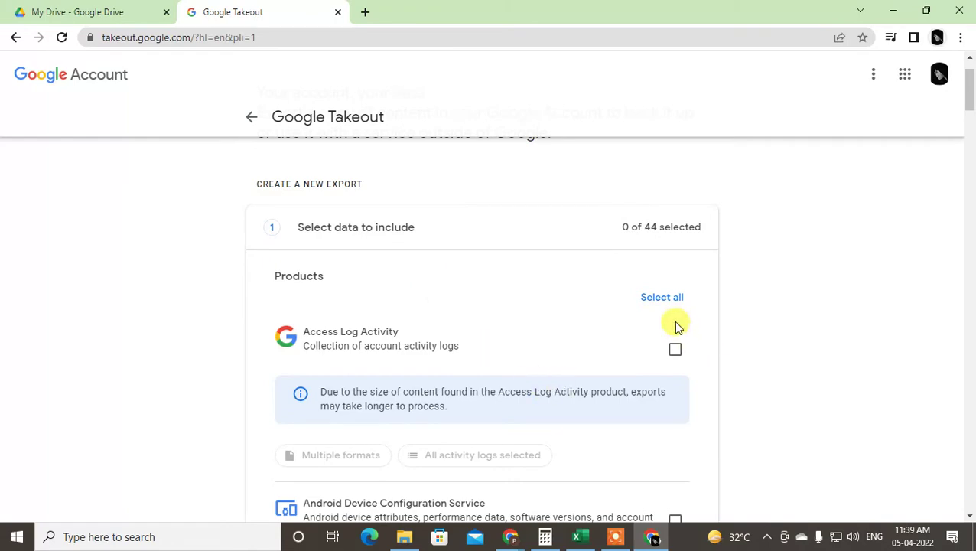
{"action": "scroll", "coordinate": [527, 327], "scroll_direction": "down", "scroll_amount": 12}
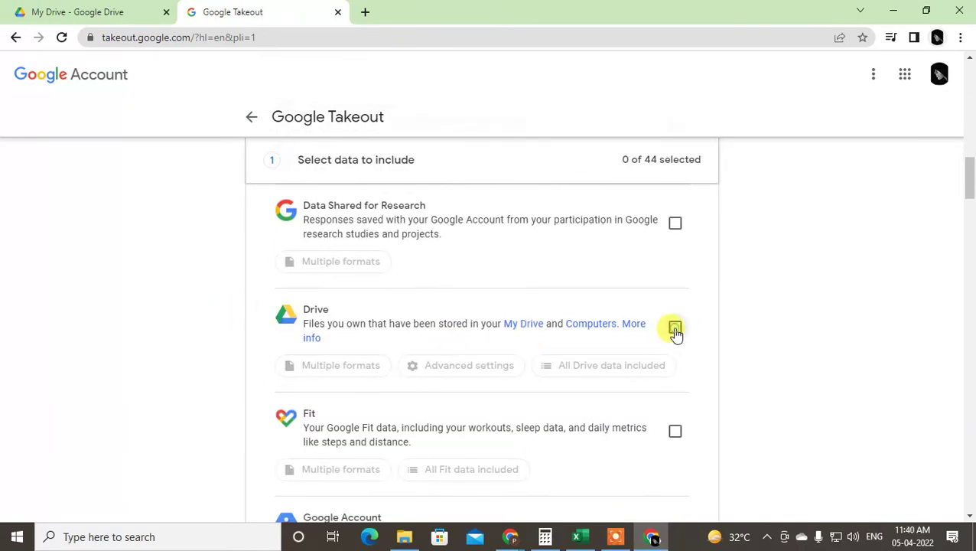
{"action": "left_click", "coordinate": [675, 328]}
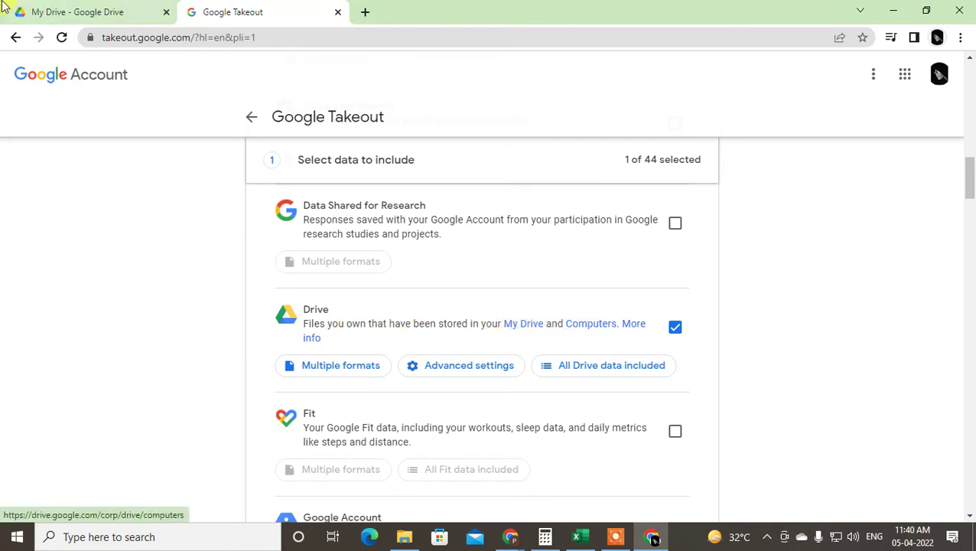
{"action": "left_click", "coordinate": [28, 11]}
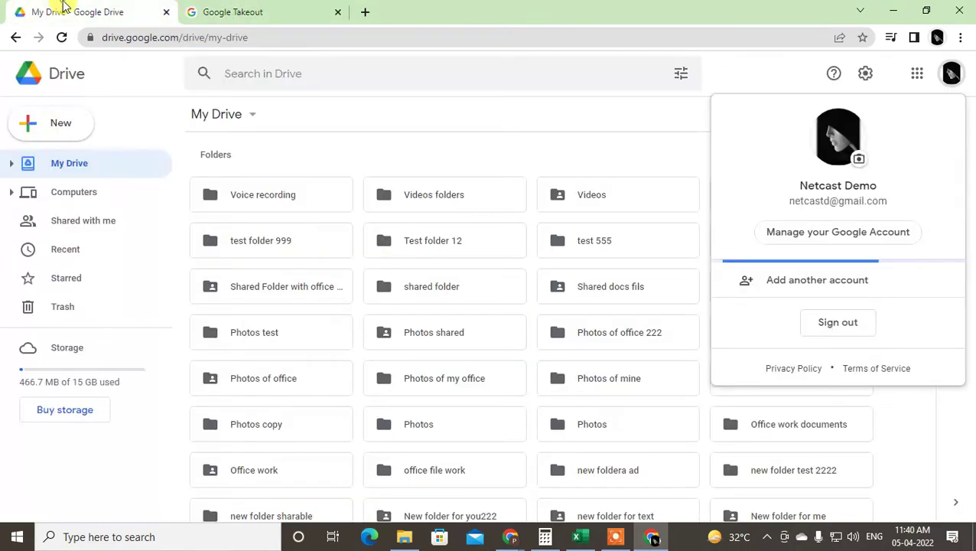
{"action": "left_click", "coordinate": [79, 203]}
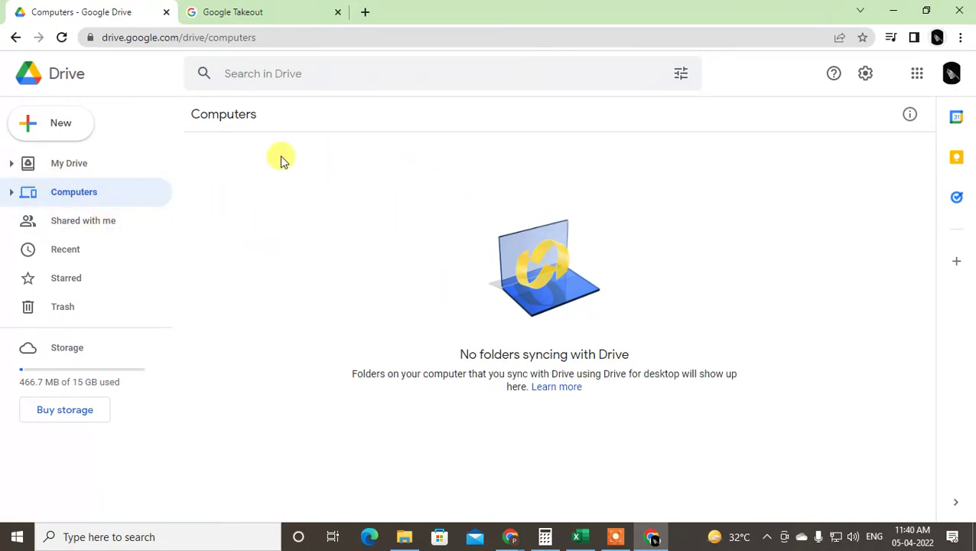
{"action": "left_click", "coordinate": [255, 9]}
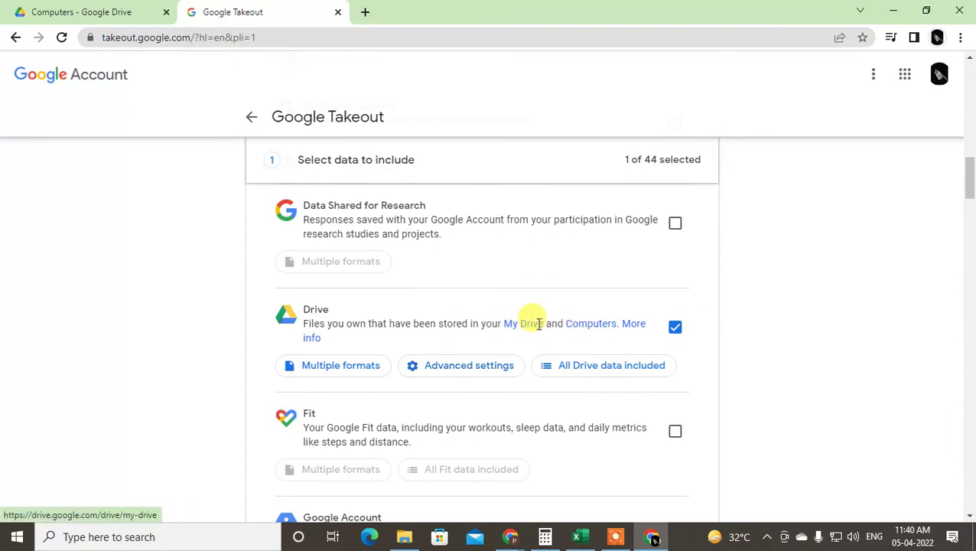
Proceed from the data list to the file type and frequency step.
{"action": "scroll", "coordinate": [660, 336], "scroll_direction": "down", "scroll_amount": 8}
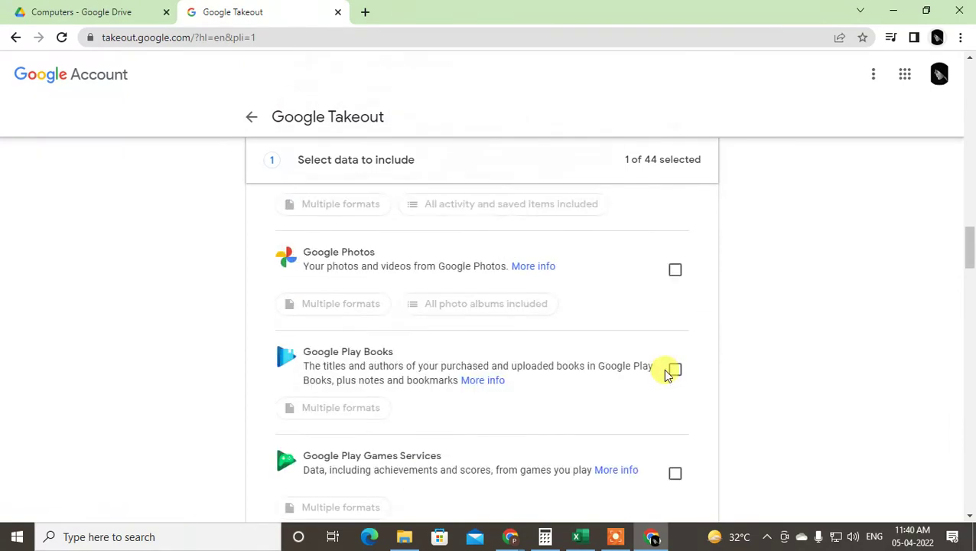
{"action": "scroll", "coordinate": [666, 373], "scroll_direction": "down", "scroll_amount": 20}
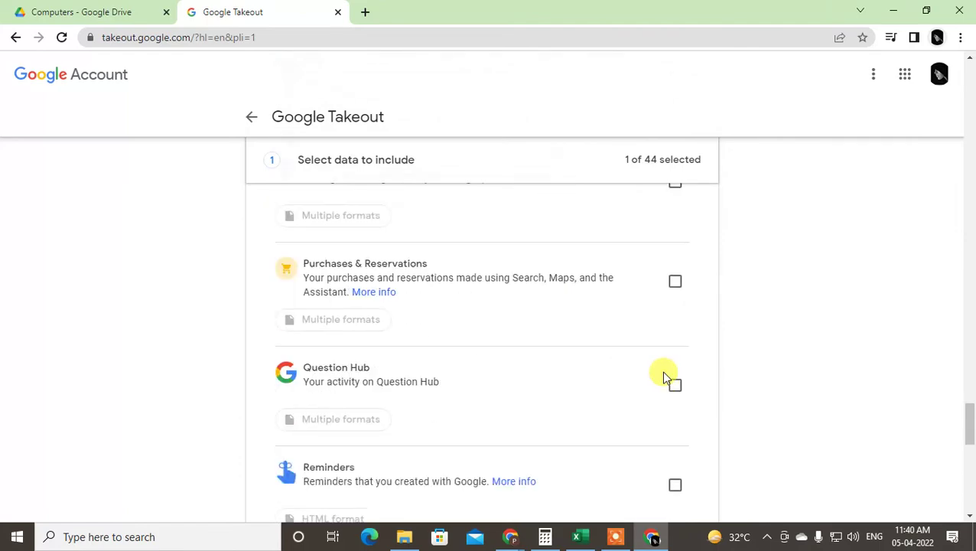
{"action": "scroll", "coordinate": [664, 373], "scroll_direction": "down", "scroll_amount": 10}
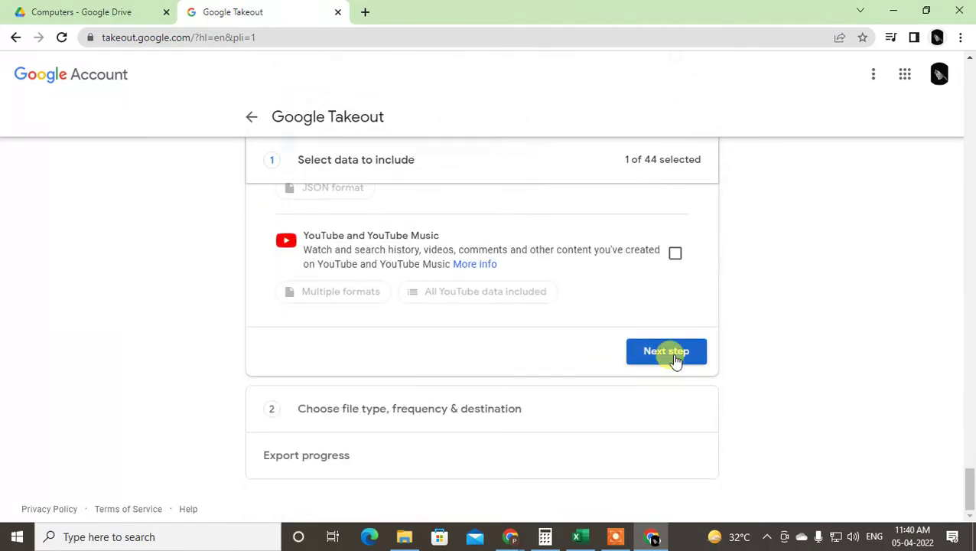
{"action": "left_click", "coordinate": [676, 359]}
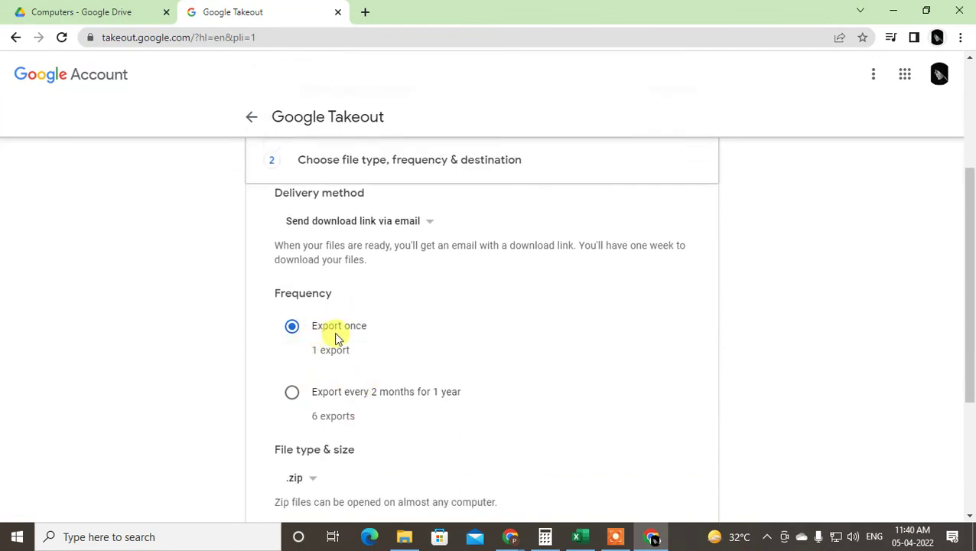
{"action": "scroll", "coordinate": [362, 364], "scroll_direction": "down", "scroll_amount": 2}
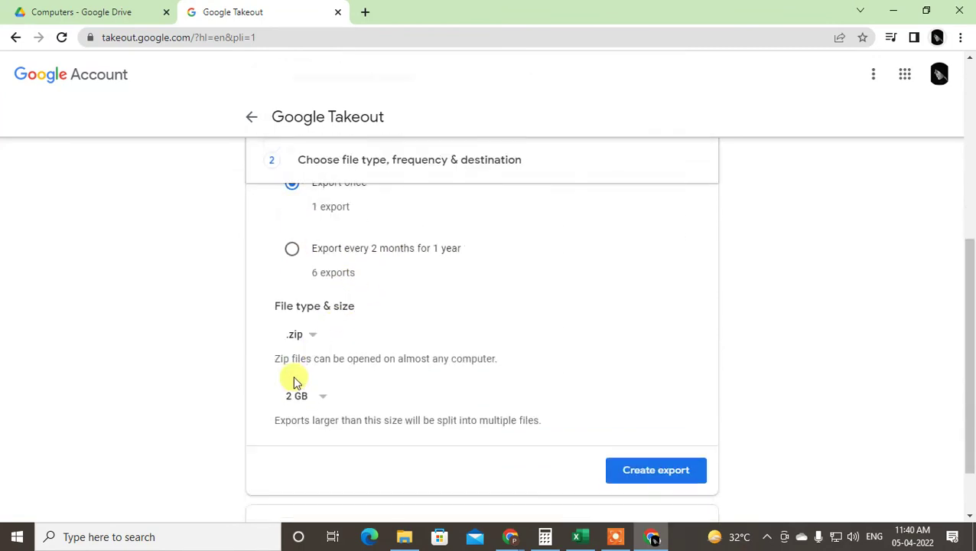
Set the export split size to 10 GB, keeping Export once and .zip.
{"action": "left_click", "coordinate": [325, 397]}
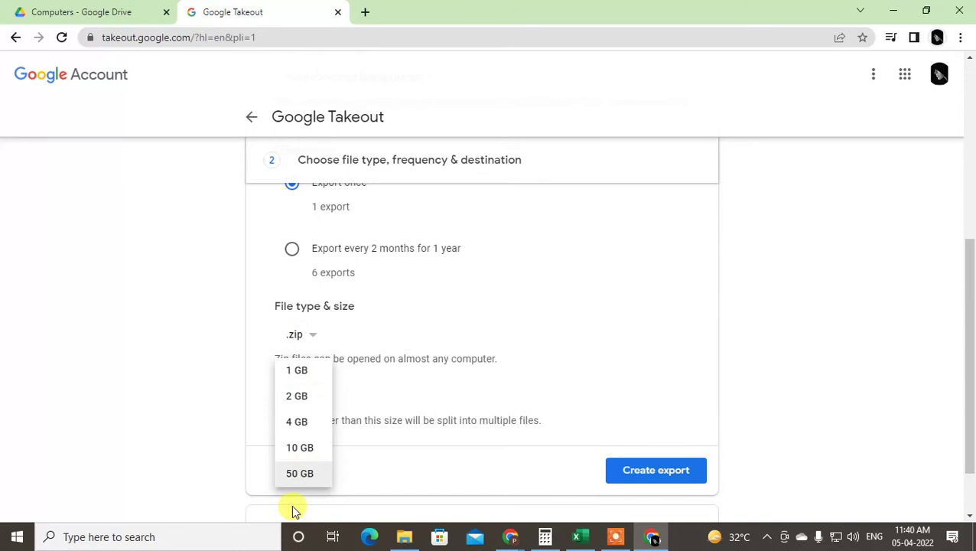
{"action": "left_click", "coordinate": [371, 471]}
{"action": "scroll", "coordinate": [338, 421], "scroll_direction": "down", "scroll_amount": 1}
{"action": "left_click", "coordinate": [322, 331]}
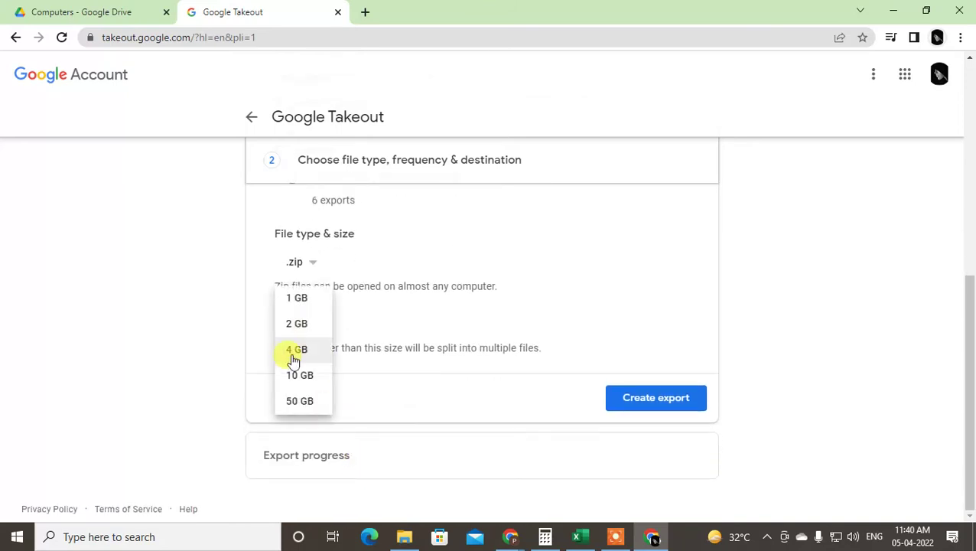
{"action": "left_click", "coordinate": [289, 402]}
{"action": "left_click", "coordinate": [312, 327]}
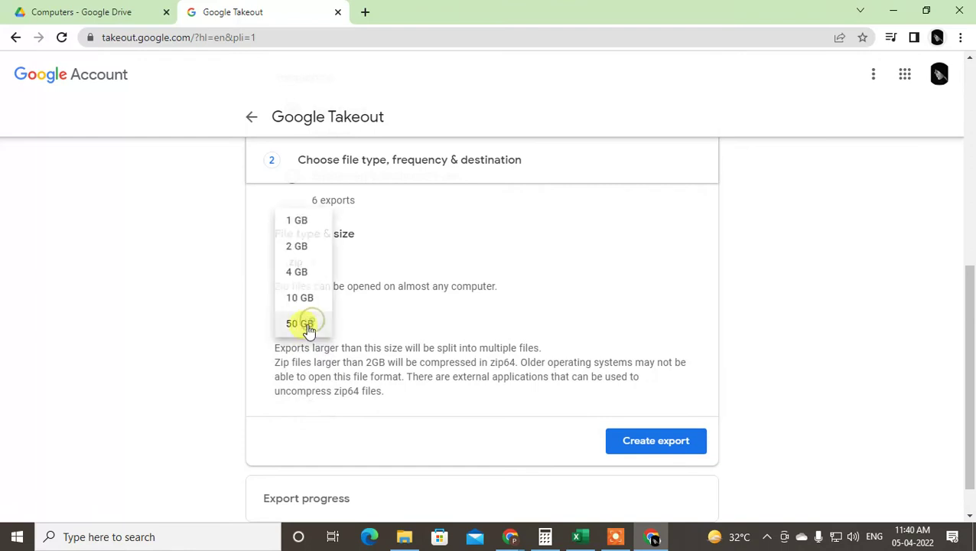
{"action": "left_click", "coordinate": [315, 300]}
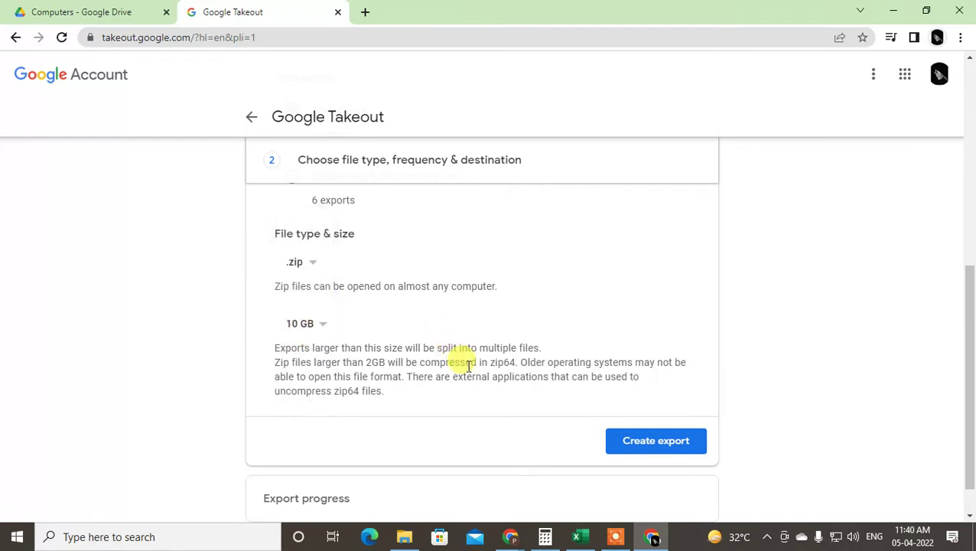
{"action": "scroll", "coordinate": [468, 367], "scroll_direction": "down", "scroll_amount": 1}
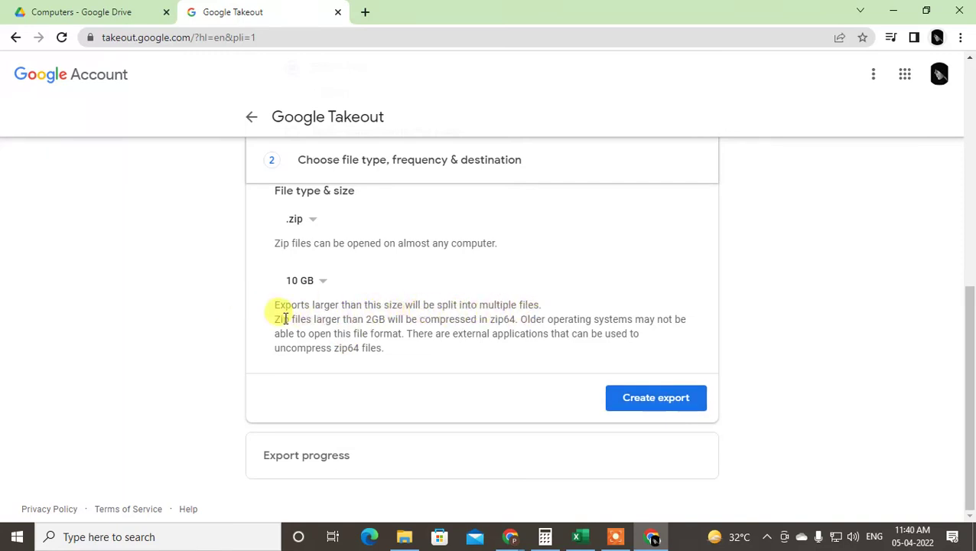
{"action": "left_click_drag", "start_coordinate": [276, 305], "coordinate": [438, 350]}
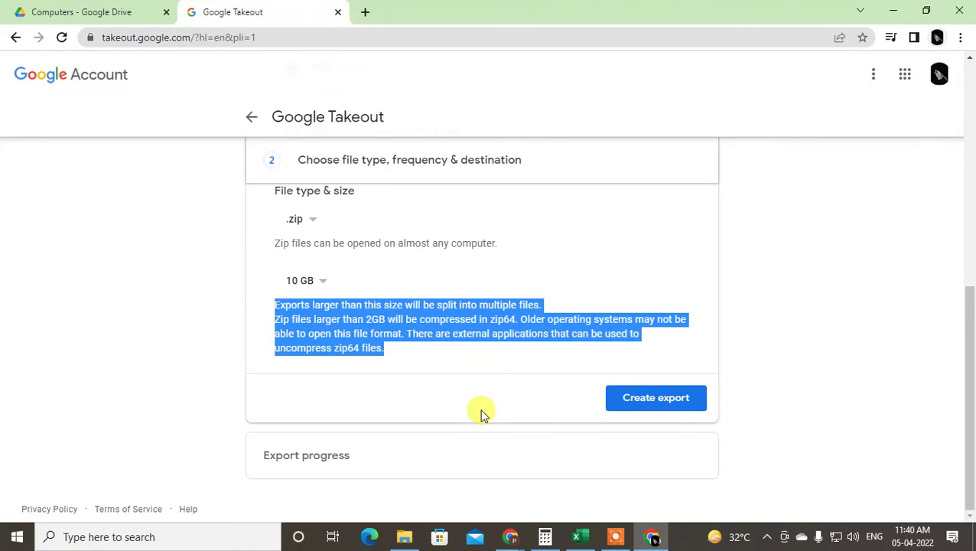
{"action": "scroll", "coordinate": [482, 413], "scroll_direction": "up", "scroll_amount": 5}
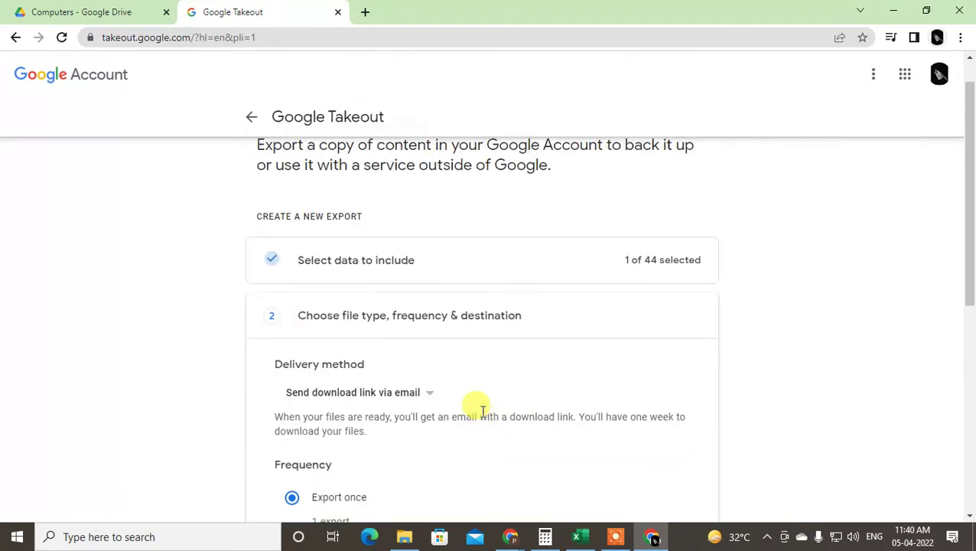
{"action": "scroll", "coordinate": [480, 409], "scroll_direction": "down", "scroll_amount": 5}
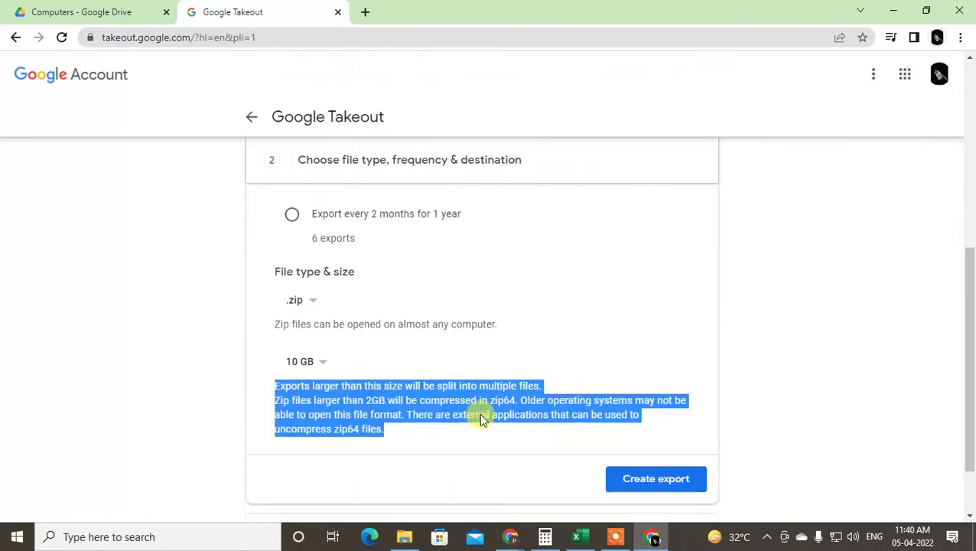
{"action": "scroll", "coordinate": [480, 414], "scroll_direction": "up", "scroll_amount": 3}
{"action": "left_click", "coordinate": [423, 253]}
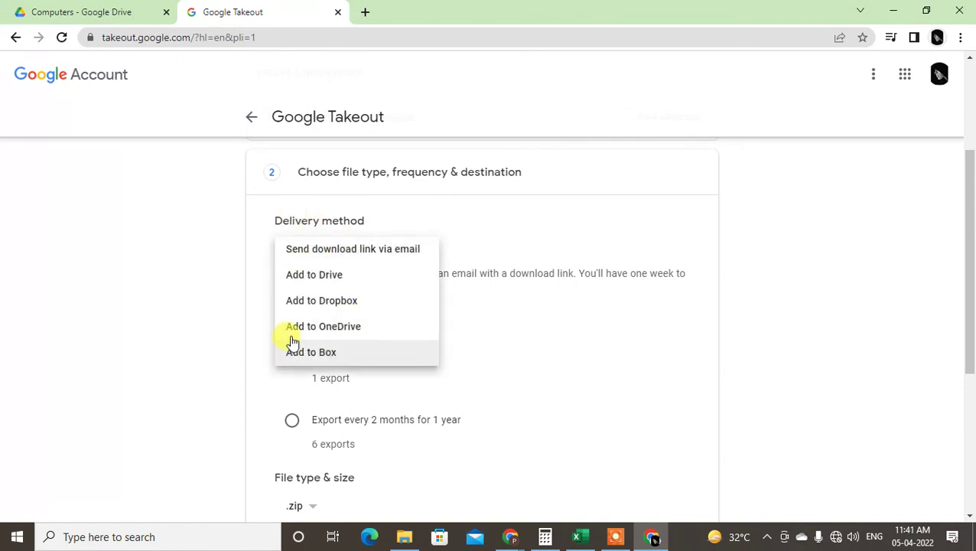
{"action": "left_click", "coordinate": [337, 251]}
{"action": "scroll", "coordinate": [632, 404], "scroll_direction": "down", "scroll_amount": 4}
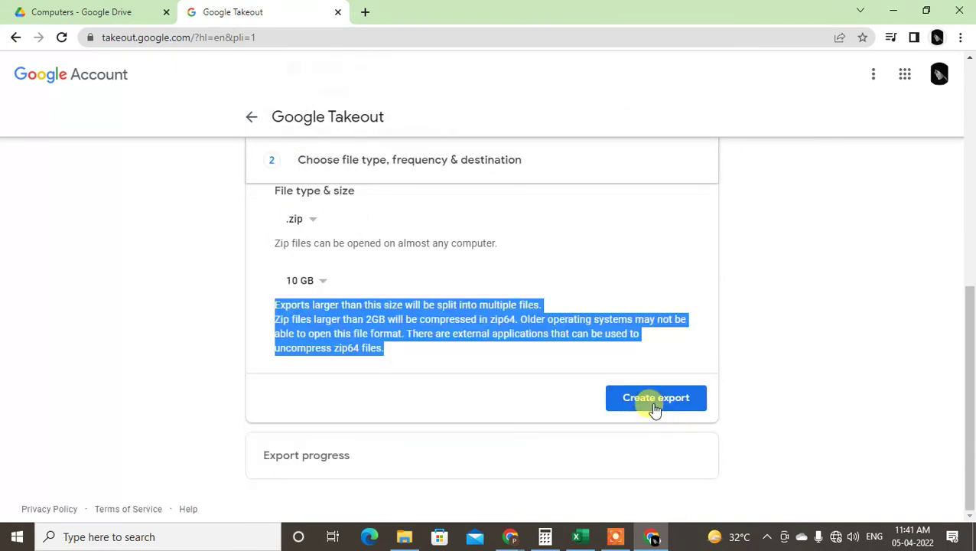
{"action": "left_click", "coordinate": [486, 384]}
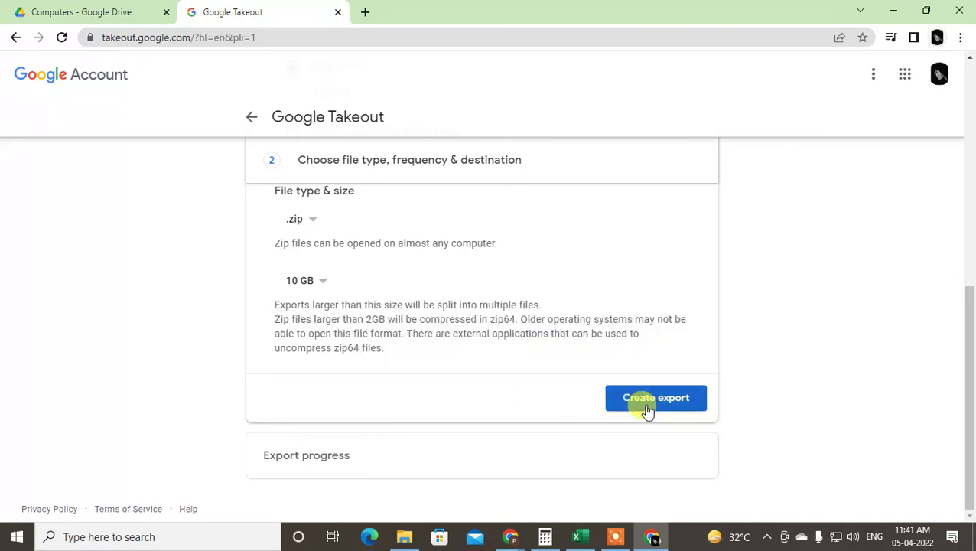
{"action": "scroll", "coordinate": [551, 345], "scroll_direction": "up", "scroll_amount": 5}
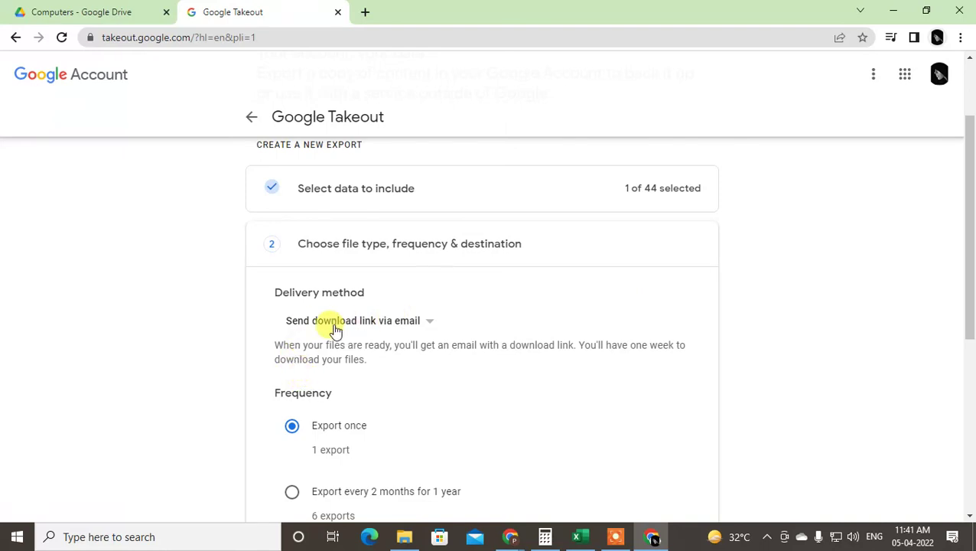
{"action": "scroll", "coordinate": [539, 344], "scroll_direction": "down", "scroll_amount": 1}
{"action": "scroll", "coordinate": [541, 348], "scroll_direction": "down", "scroll_amount": 2}
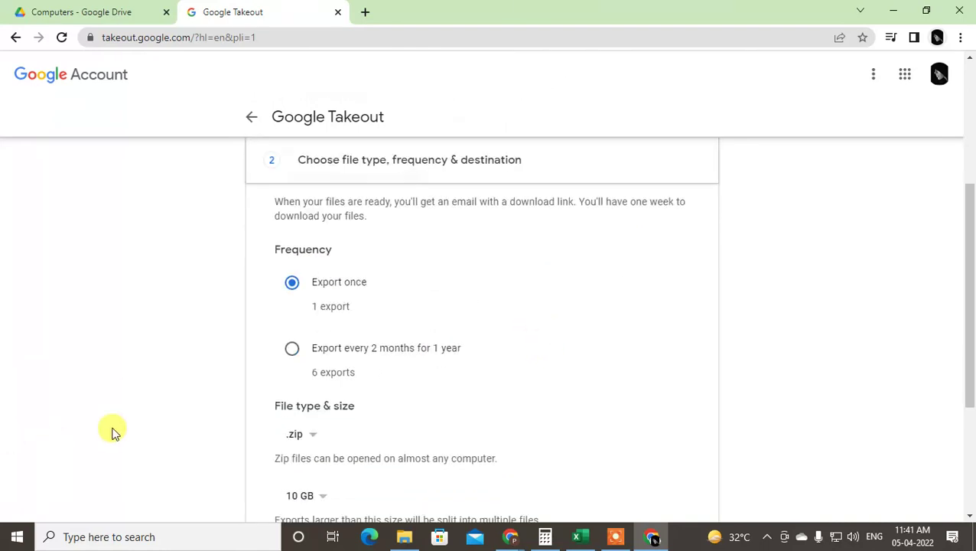
{"action": "scroll", "coordinate": [493, 387], "scroll_direction": "down", "scroll_amount": 4}
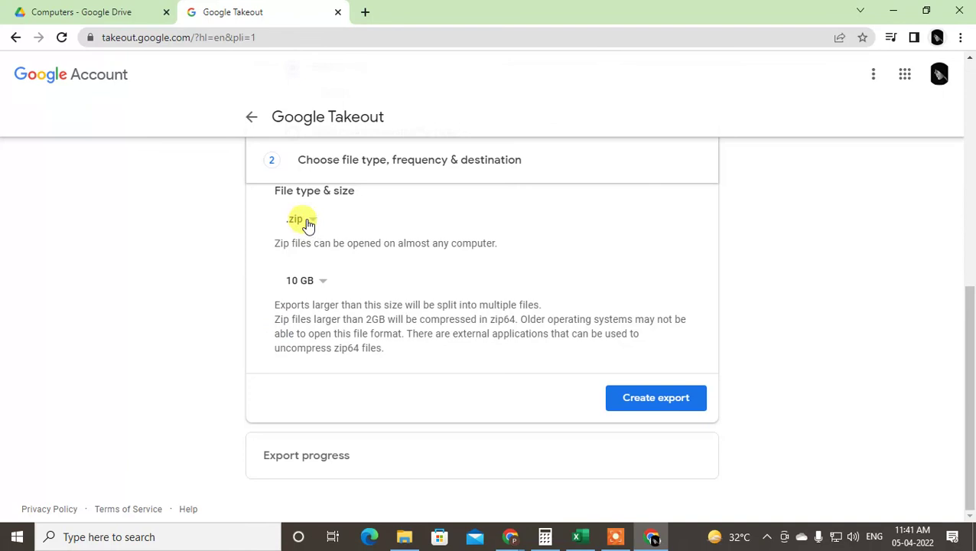
{"action": "scroll", "coordinate": [599, 359], "scroll_direction": "up", "scroll_amount": 6}
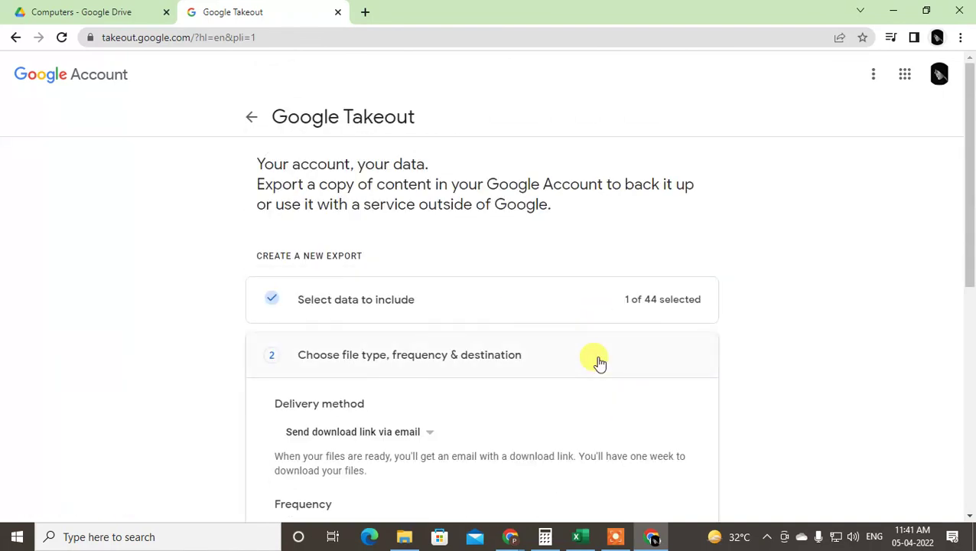
{"action": "left_click", "coordinate": [34, 9]}
{"action": "left_click", "coordinate": [240, 9]}
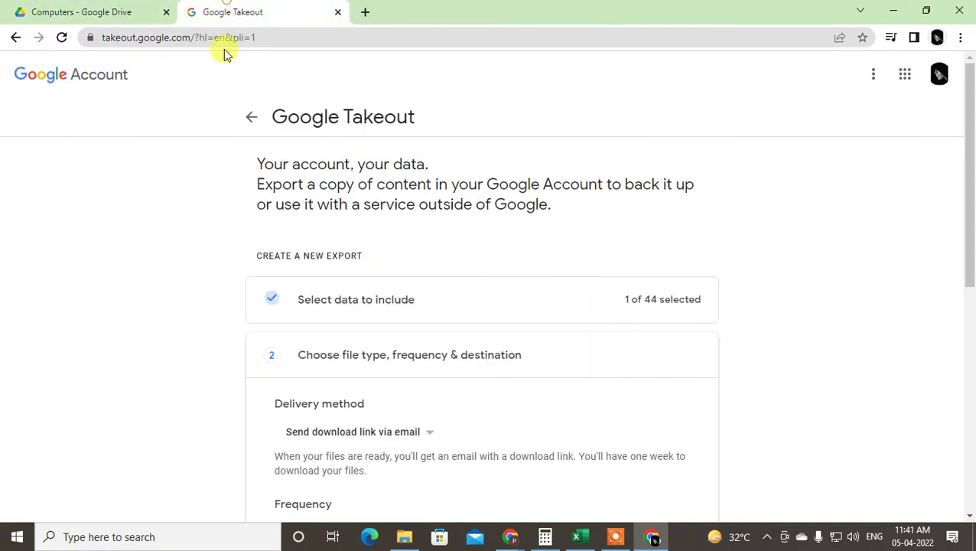